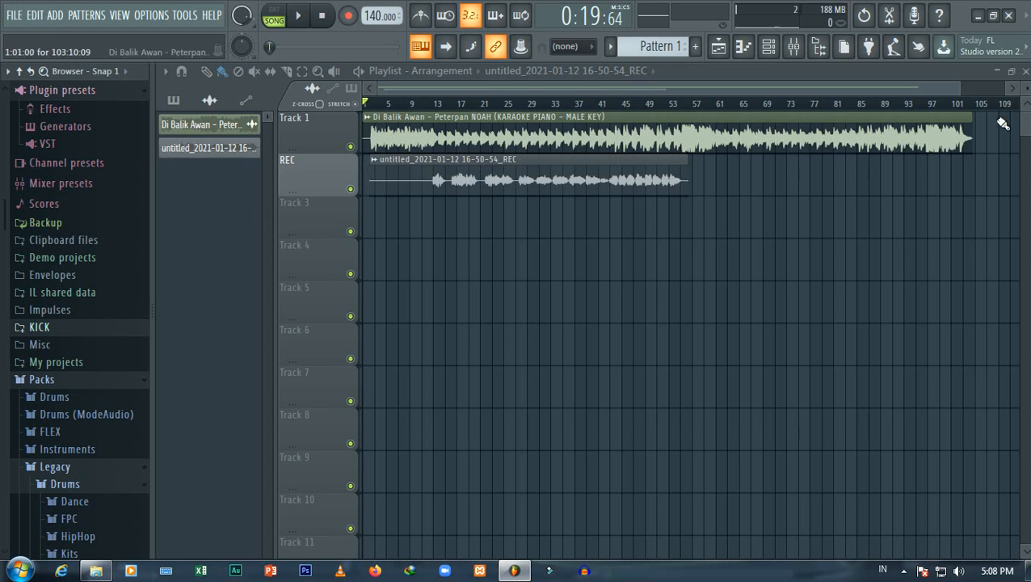
Close the playlist window and reopen it.
left_click(1026, 71)
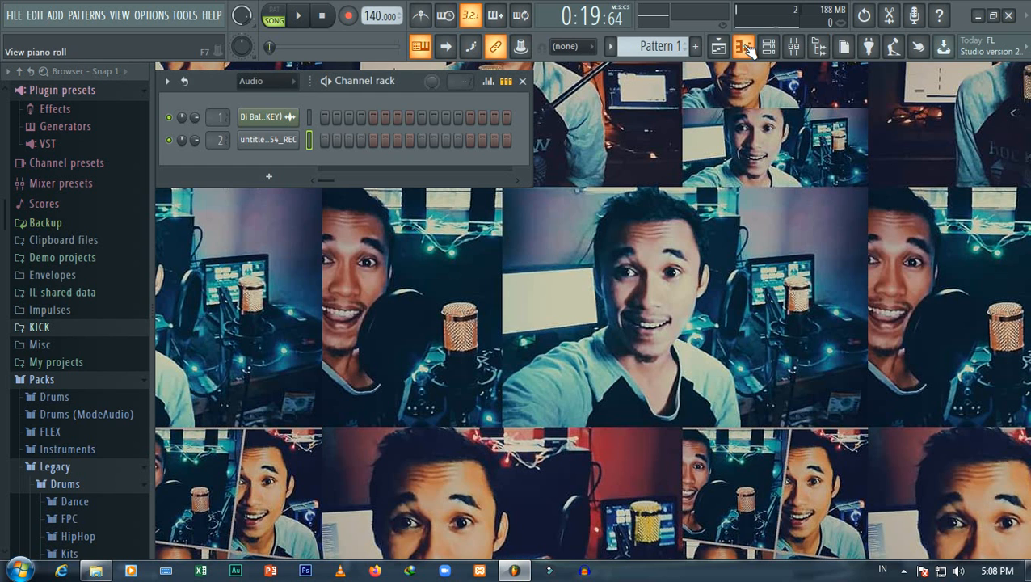
left_click(718, 46)
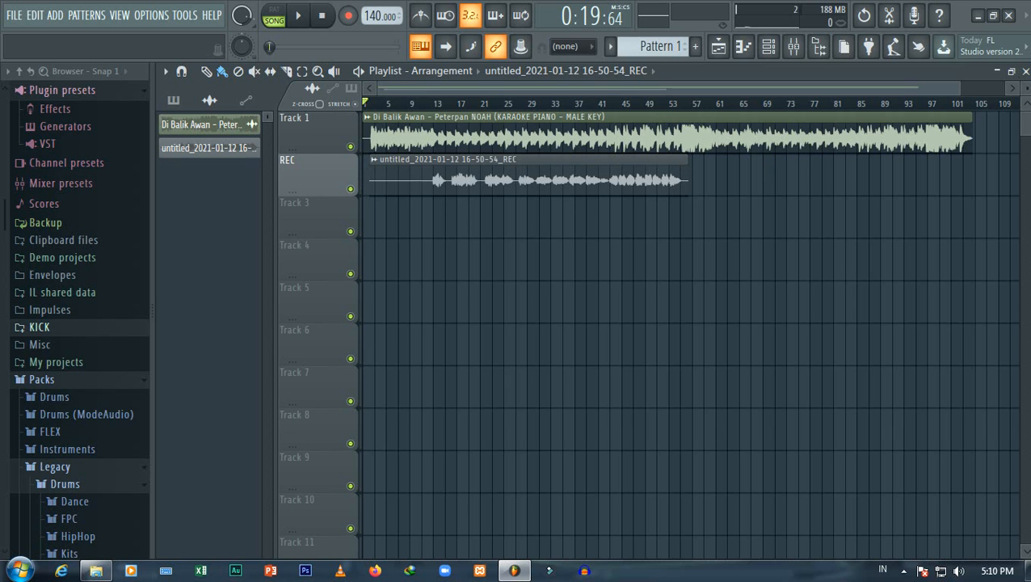
left_click(1026, 72)
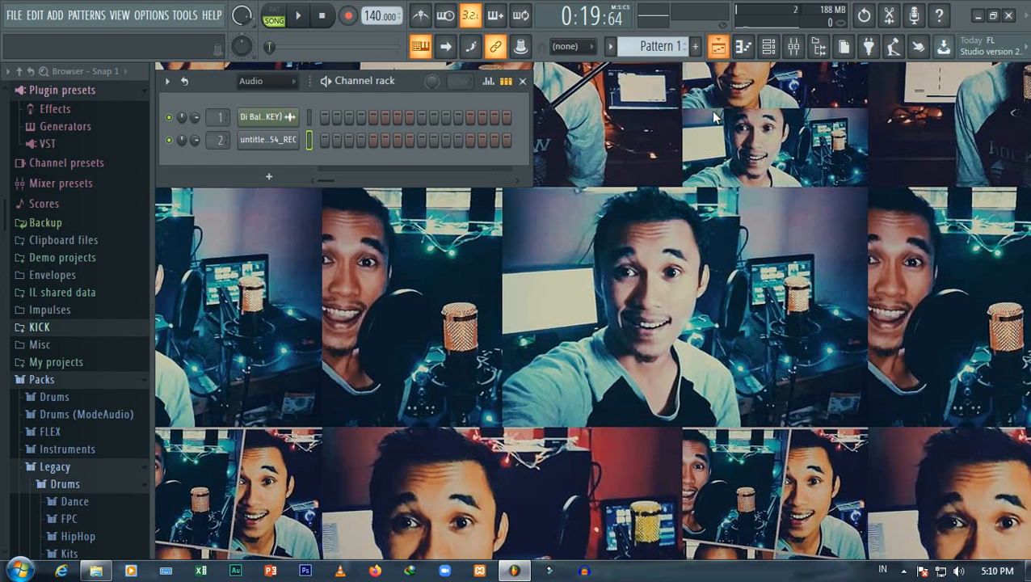
left_click(718, 47)
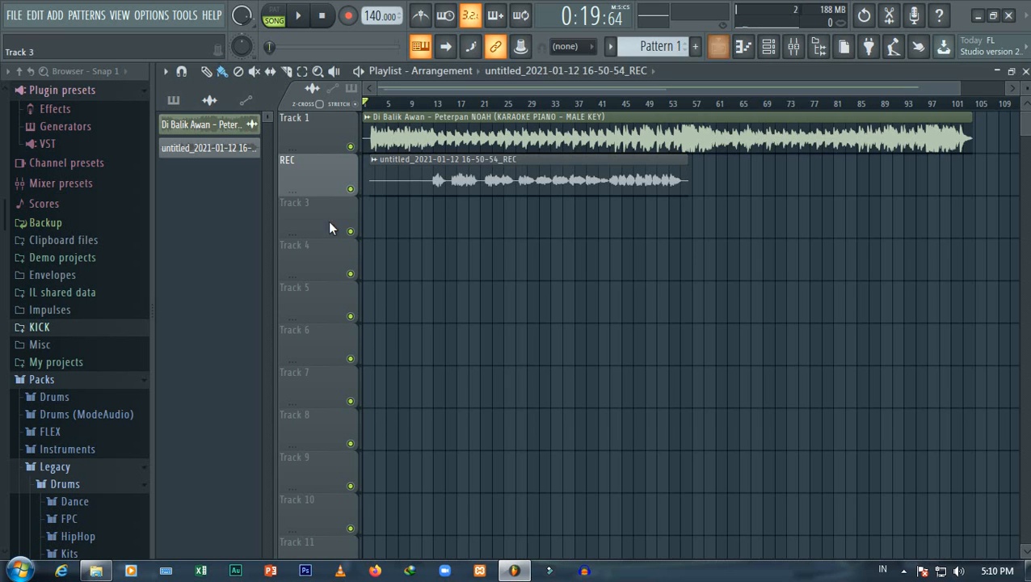
Add the Di Balik Awan karaoke MP3 from the Downloads folder to playlist Track 3, and delete that duplicate clip.
left_click(97, 571)
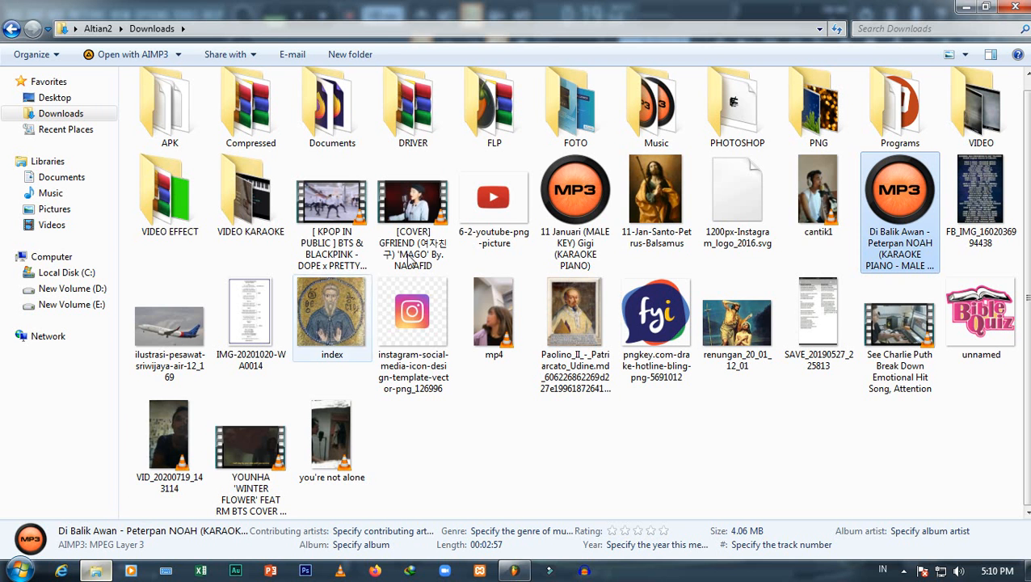
left_click_drag(881, 230, 396, 217)
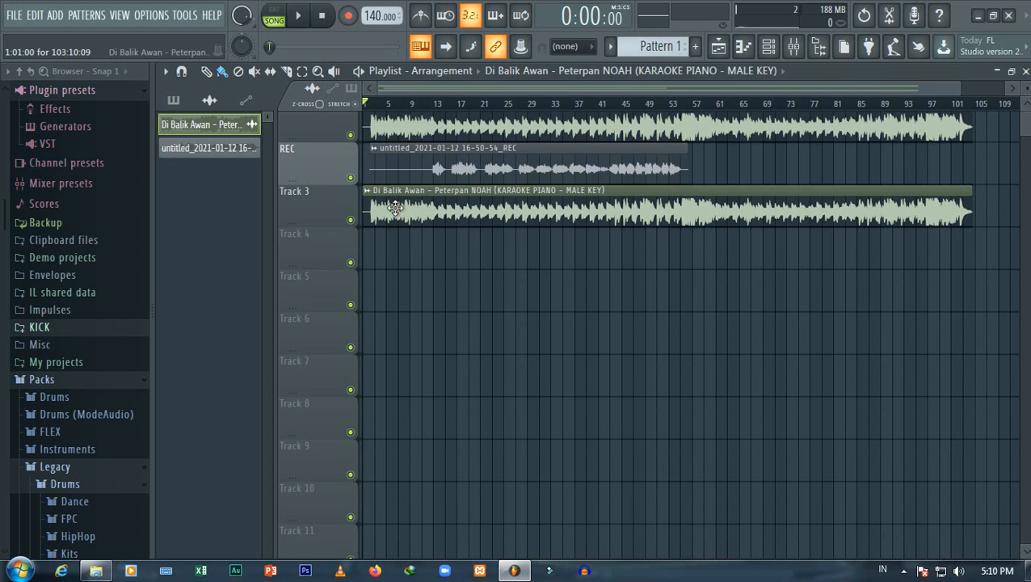
right_click(395, 212)
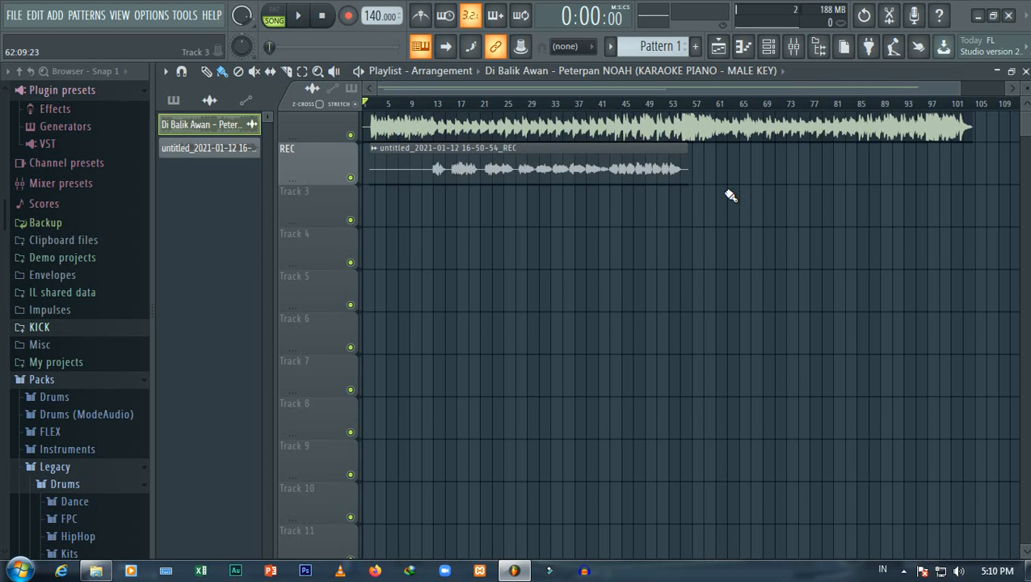
scroll(440, 218, "up", 1)
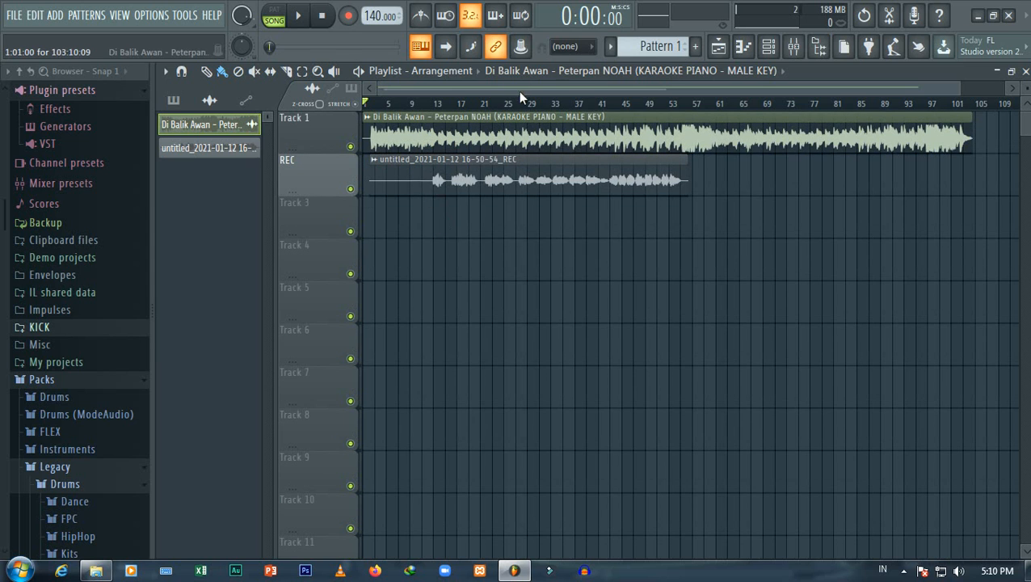
View the REC track and its effect slots in the mixer, and close the mixer.
left_click(793, 46)
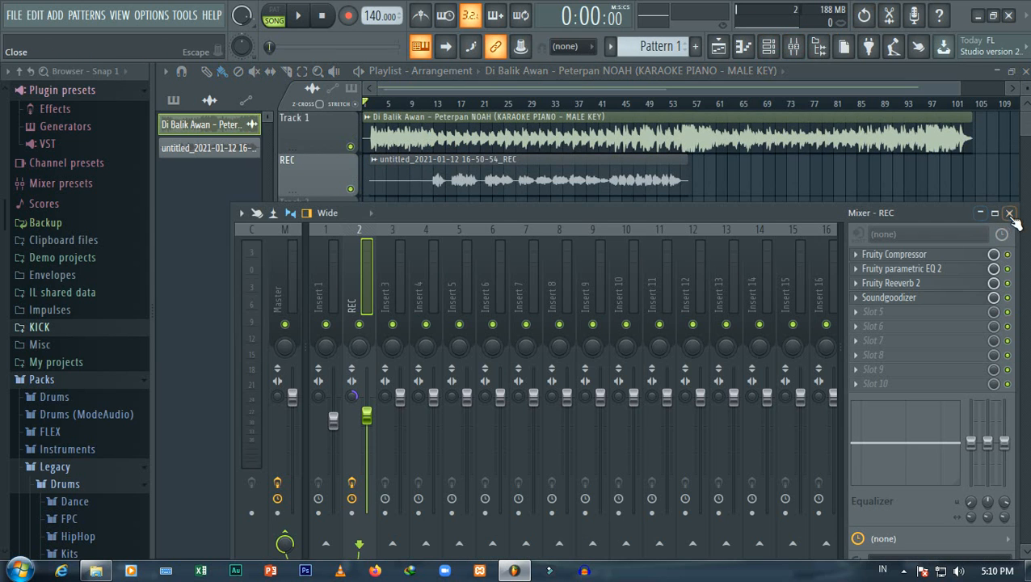
mouse_move(912, 211)
left_mouse_down()
mouse_move(905, 182)
mouse_move(904, 224)
mouse_move(898, 212)
left_mouse_up()
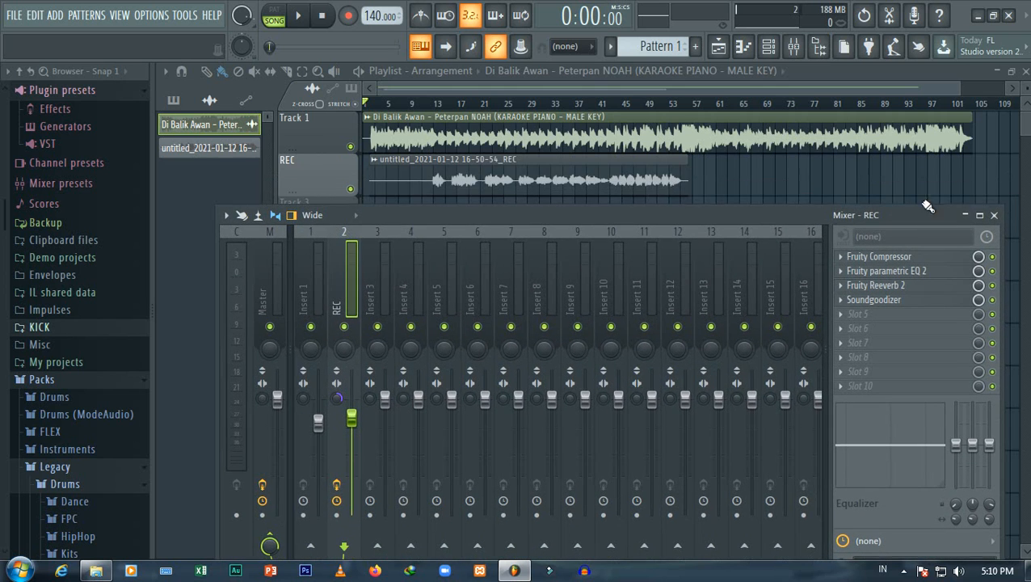
left_click(994, 213)
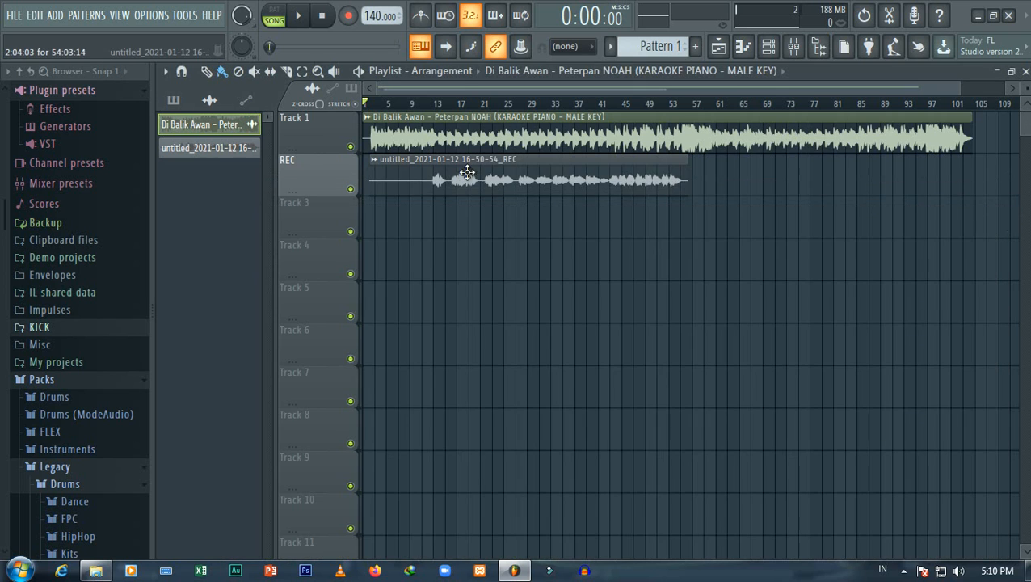
Route the karaoke audio clip on playlist Track 1 to mixer track 1 and close its channel settings.
double_click(382, 119)
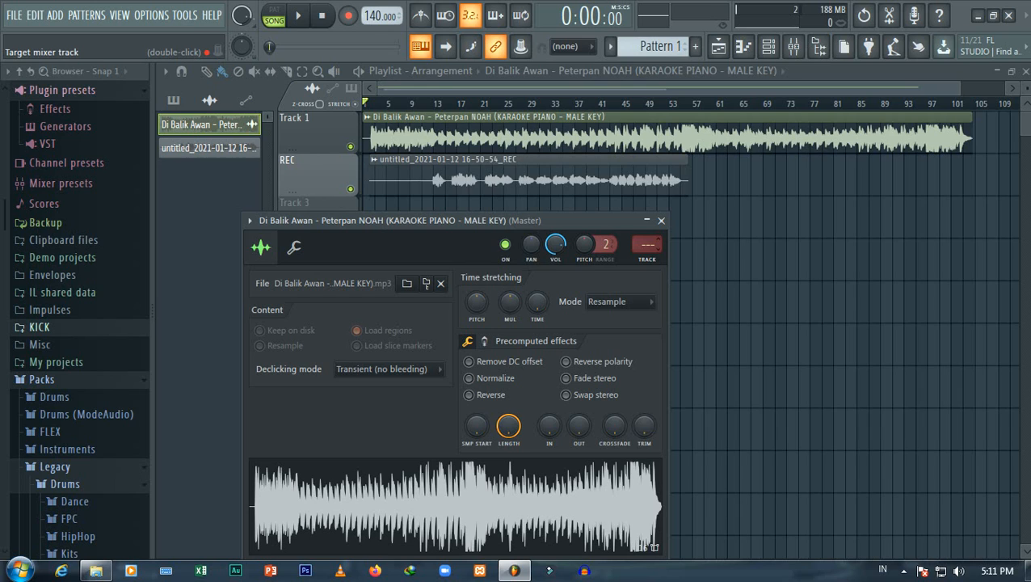
scroll(647, 244, "up", 4)
mouse_move(647, 244)
left_mouse_down()
mouse_move(647, 221)
mouse_move(647, 257)
left_mouse_up()
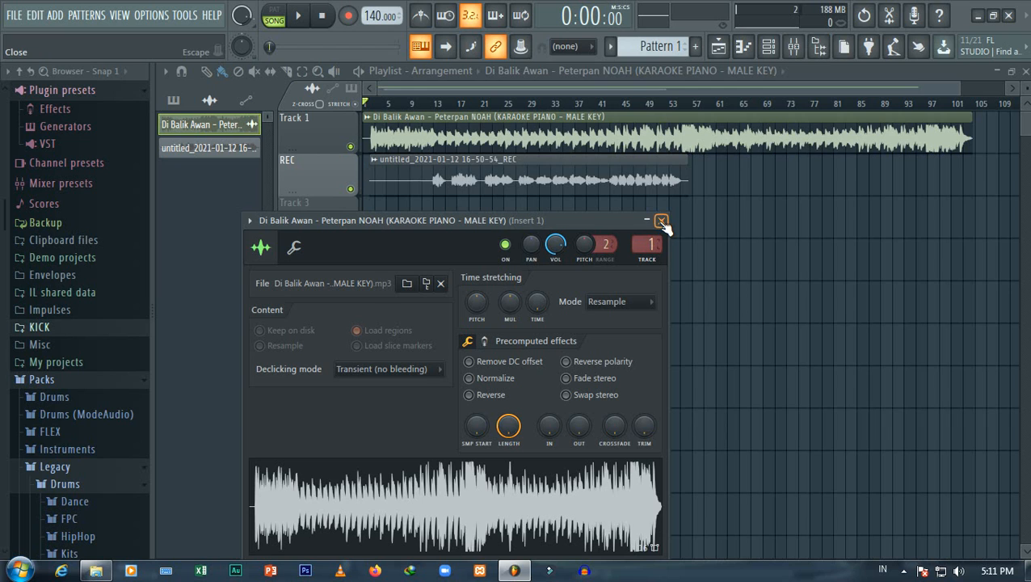
left_click(661, 220)
Lower the Insert 1 fader slightly in the mixer while playing back the song.
left_click(790, 48)
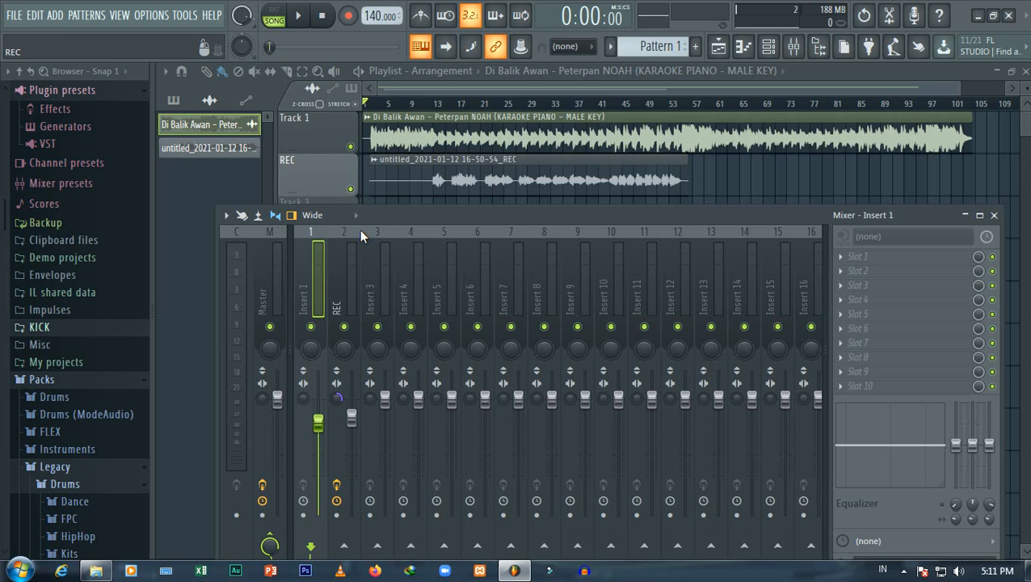
key("space")
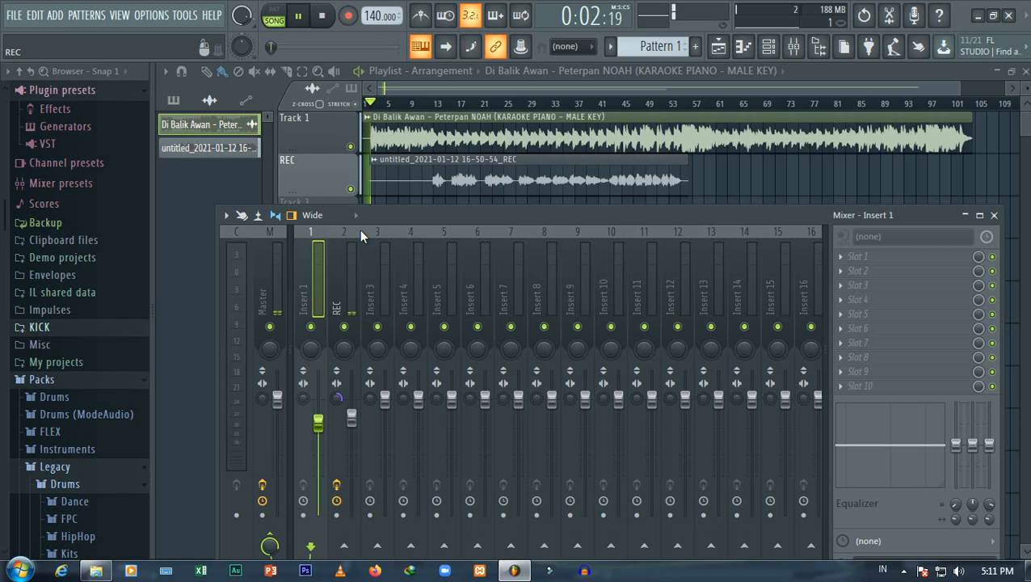
mouse_move(318, 421)
left_mouse_down()
mouse_move(317, 491)
mouse_move(318, 426)
left_mouse_up()
key("space")
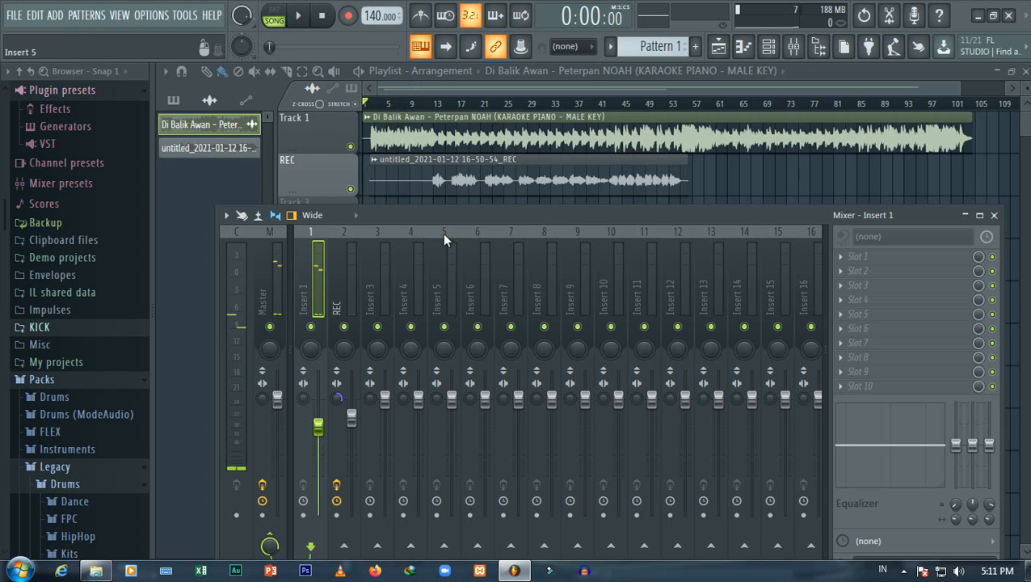
Route the recorded vocal clip on the REC playlist track to mixer track 2 and close its channel settings.
left_click(397, 159)
double_click(396, 159)
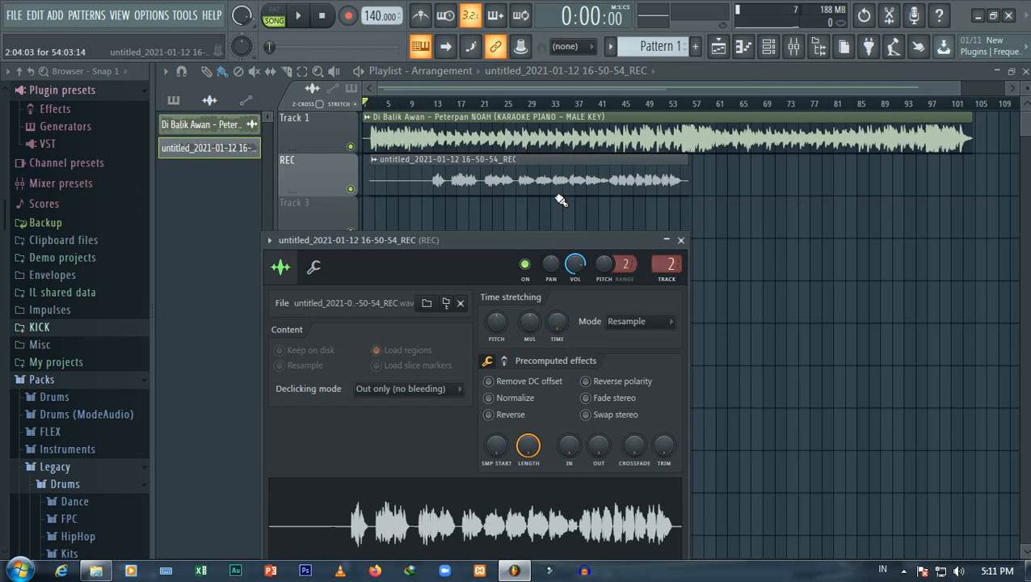
left_click_drag(667, 264, 668, 256)
left_click(683, 241)
Move the song position to the start of the vocals around bar 12 and show the mixer.
left_click(433, 103)
left_click(793, 46)
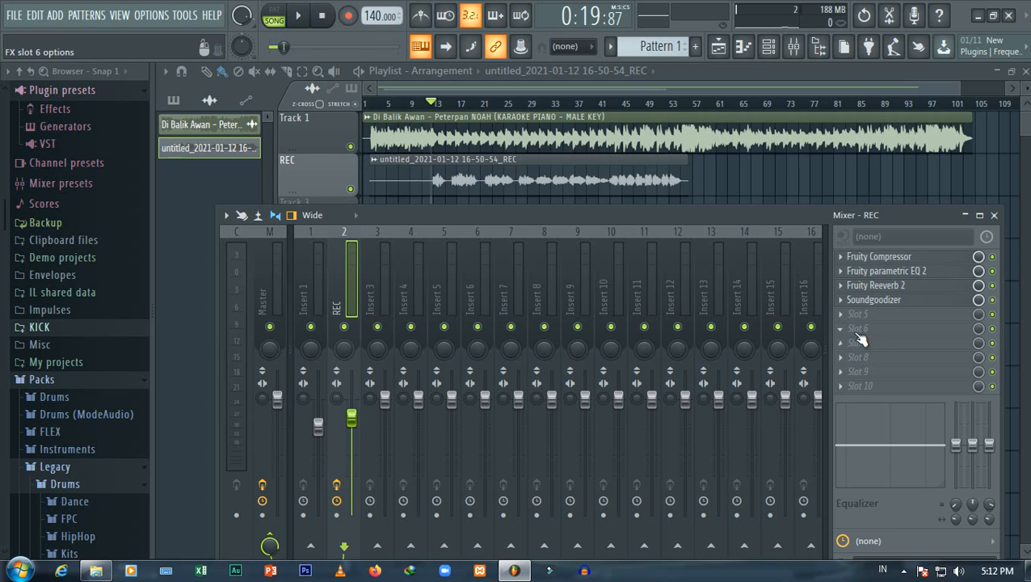
Look through the effect plugins available for Insert 3's first slot, and return to the REC mixer track.
left_click(382, 271)
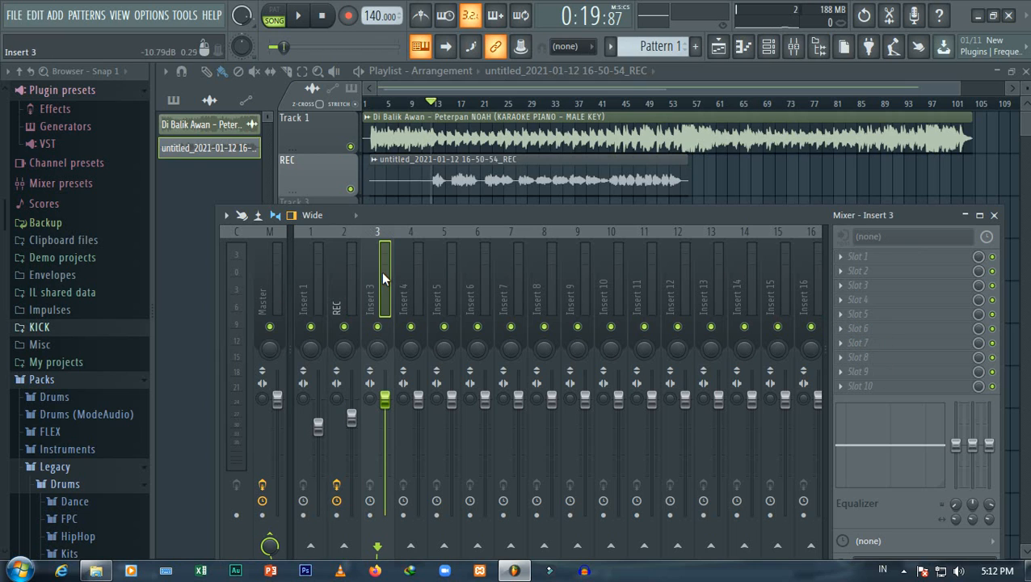
left_click(842, 255)
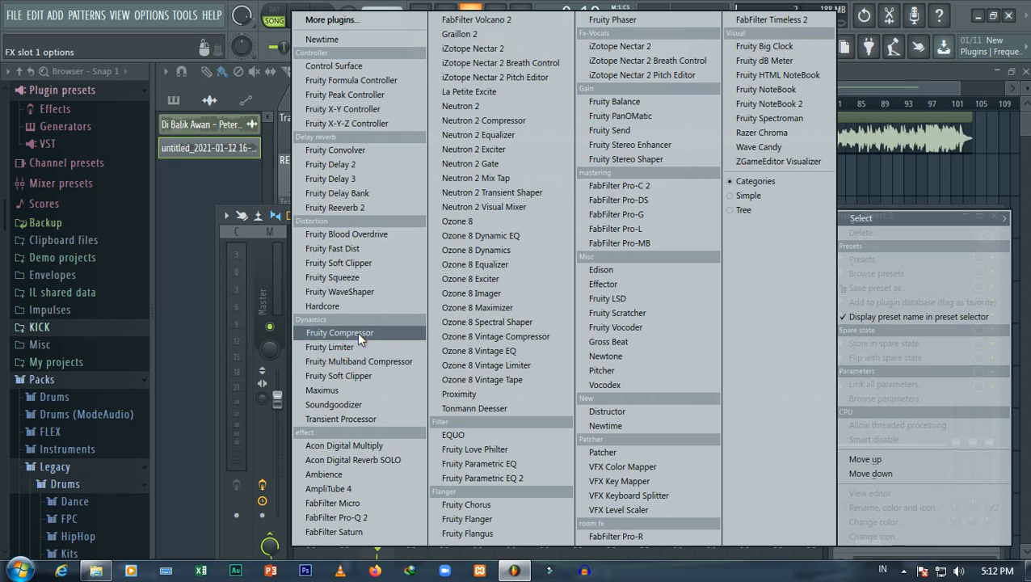
left_click(237, 298)
left_click(341, 270)
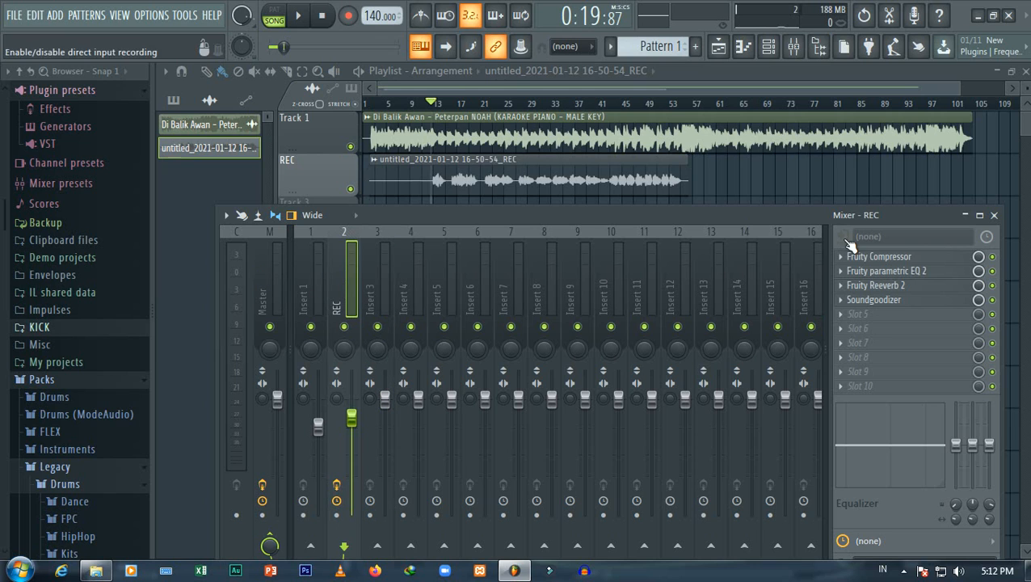
Set the ratio of the REC track's Fruity Compressor to 2.6:1 and close the plugin.
left_click(899, 257)
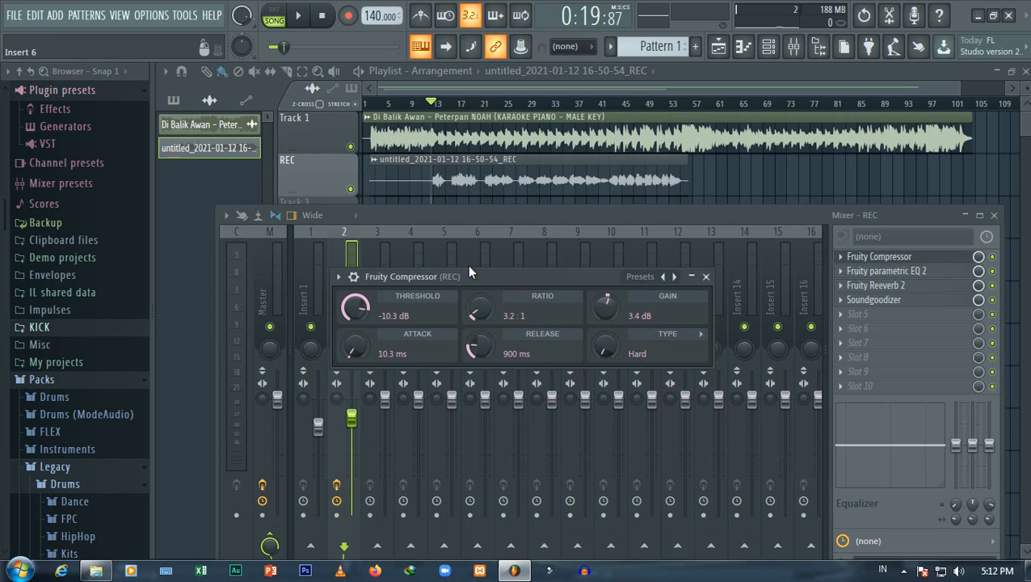
left_click_drag(518, 268, 521, 260)
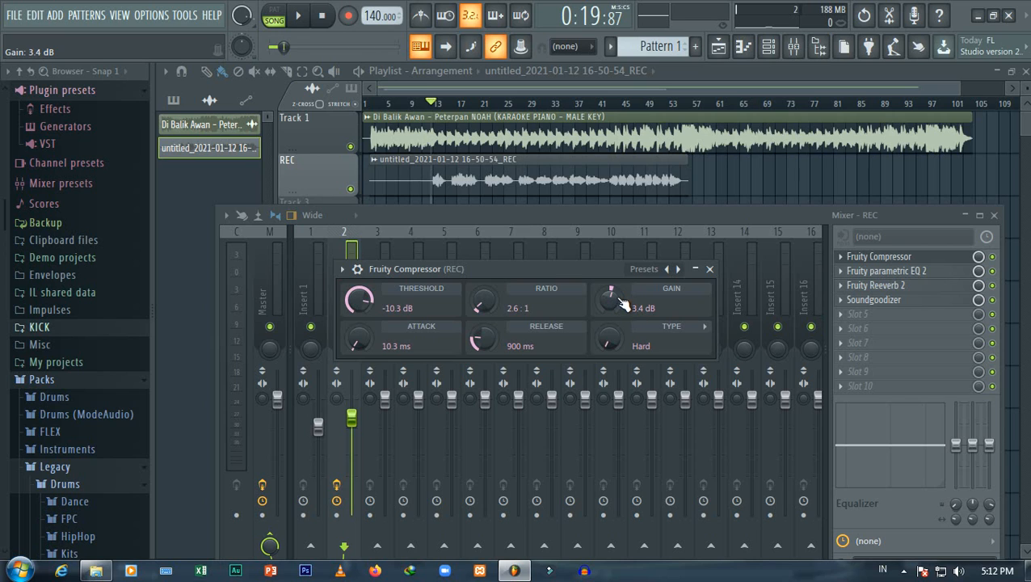
left_click(709, 268)
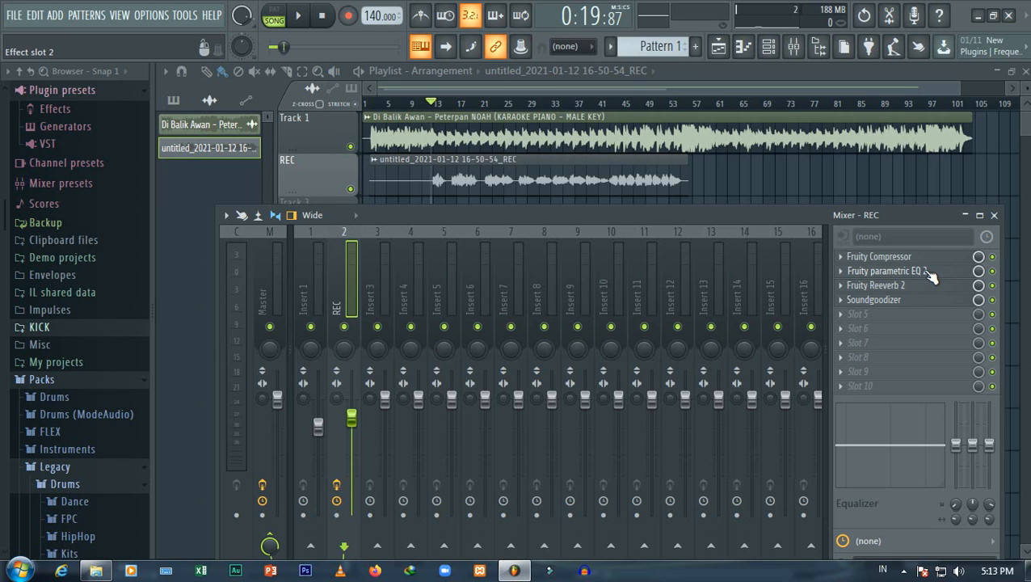
left_click(898, 257)
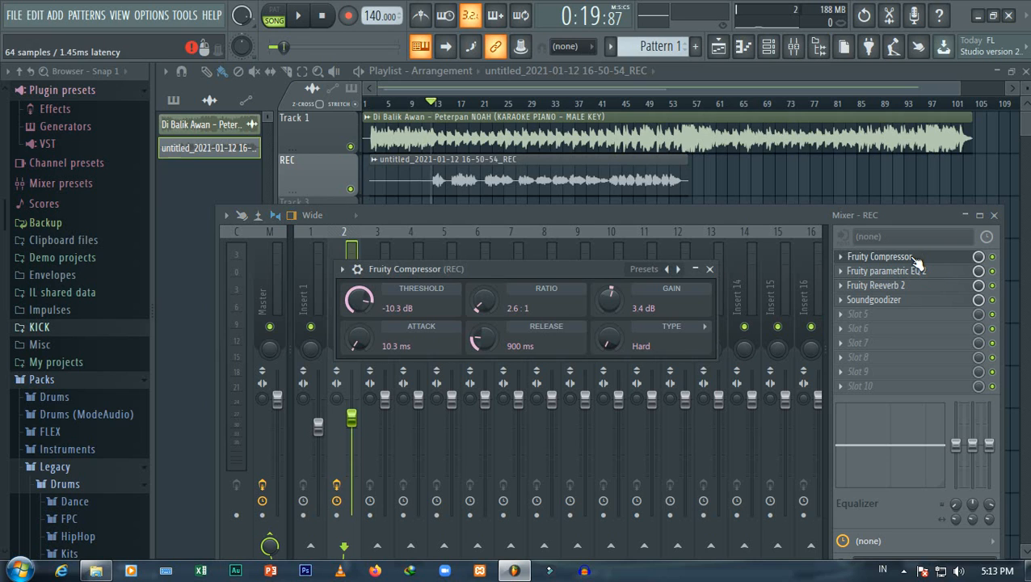
left_click(710, 269)
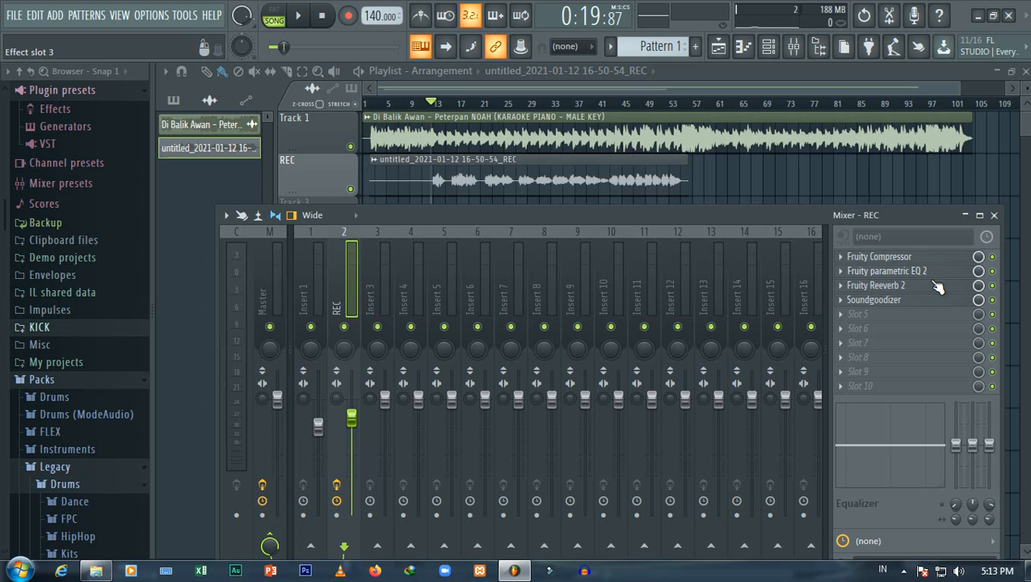
Shift band 1 of the REC track's Fruity parametric EQ 2 to a slightly higher frequency and audition the low cut.
left_click(930, 271)
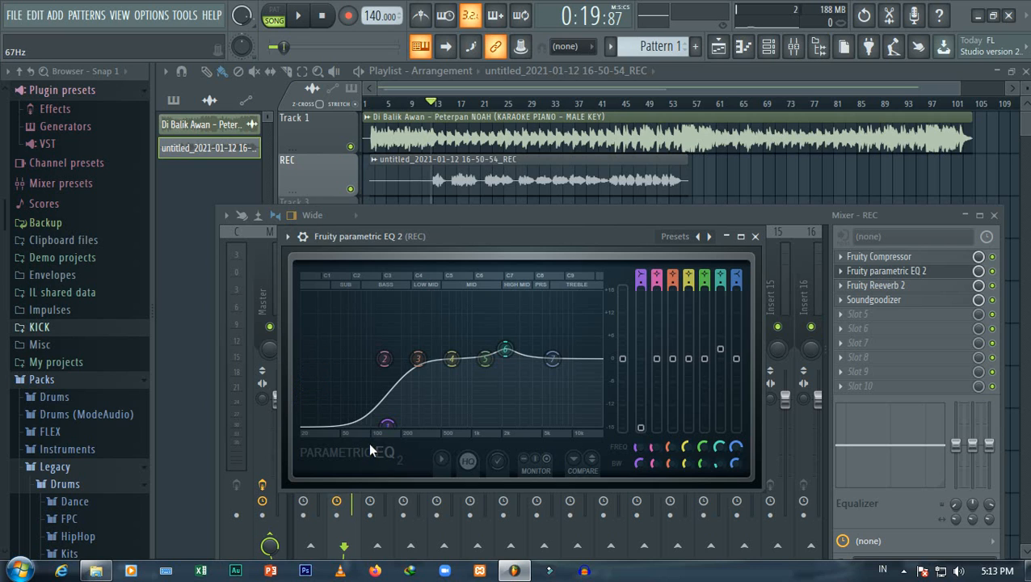
mouse_move(387, 424)
left_mouse_down()
mouse_move(373, 410)
mouse_move(320, 416)
mouse_move(302, 361)
mouse_move(323, 404)
mouse_move(373, 428)
mouse_move(396, 423)
left_mouse_up()
key("space")
key("space")
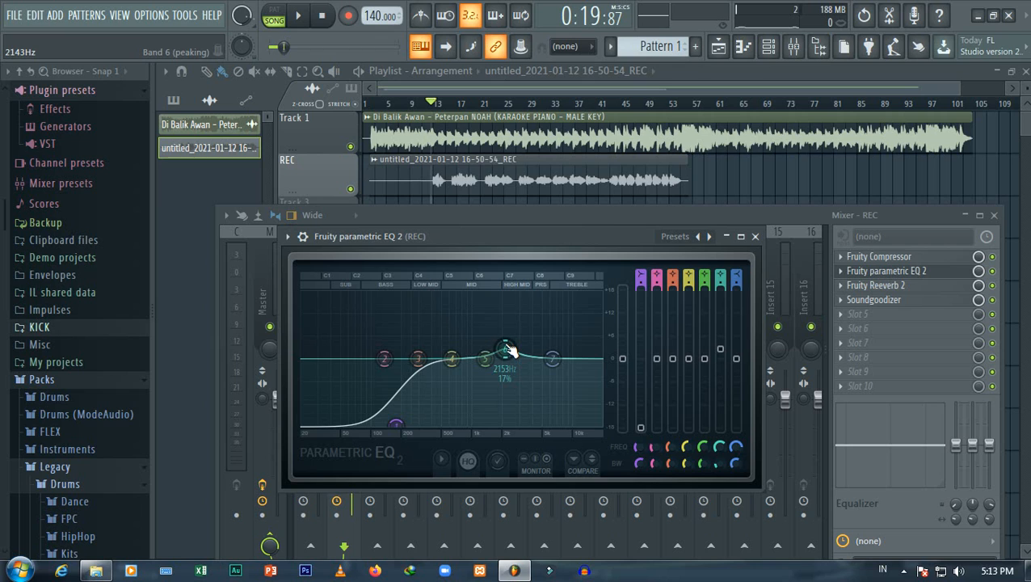
Nudge EQ band 6 slightly higher in frequency during playback, move high-shelf band 7 higher, and close the equalizer.
key("space")
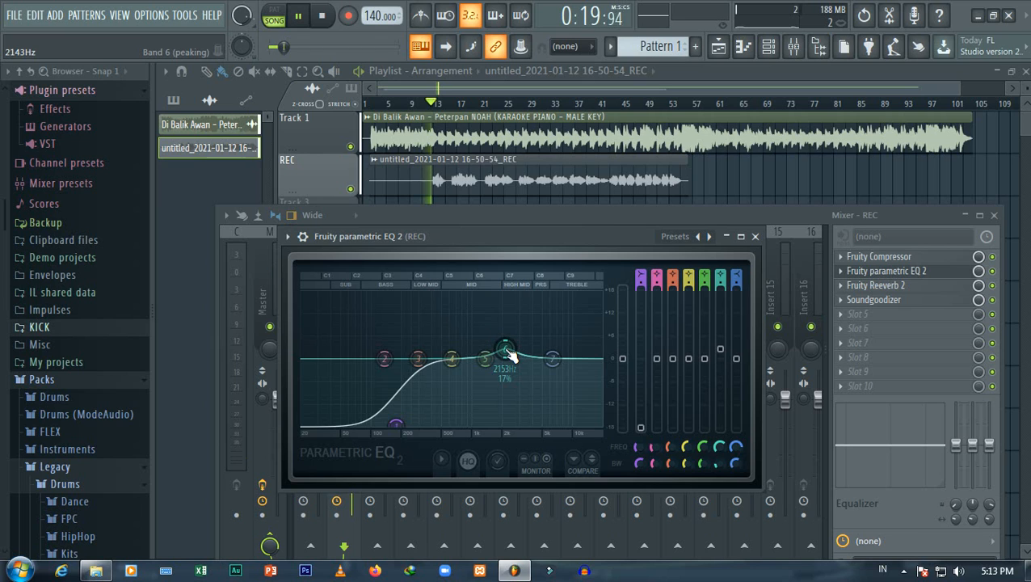
left_click_drag(508, 350, 510, 351)
key("space")
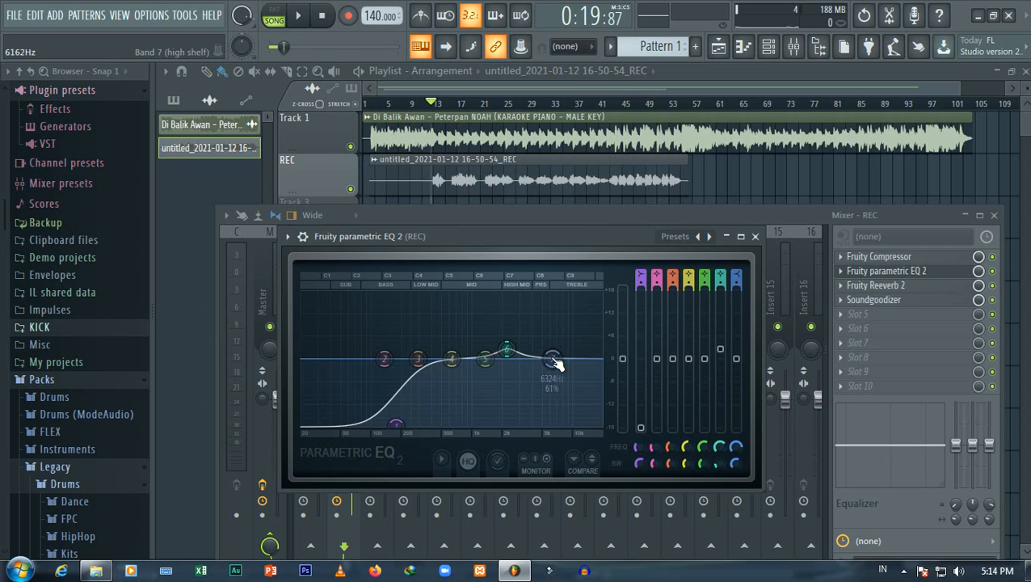
mouse_move(553, 358)
left_mouse_down()
mouse_move(534, 364)
mouse_move(527, 391)
mouse_move(523, 382)
mouse_move(564, 361)
left_mouse_up()
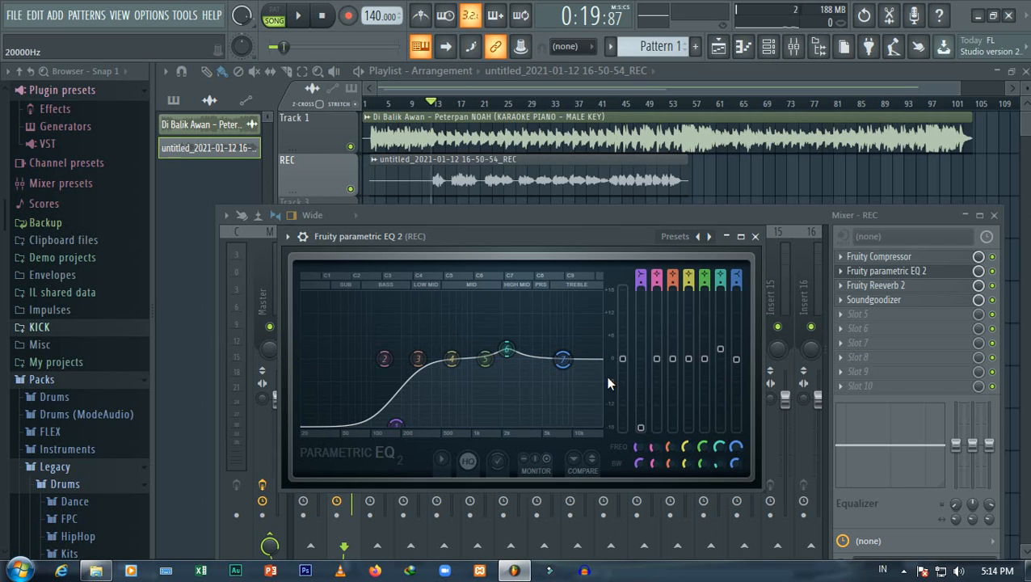
left_click(755, 236)
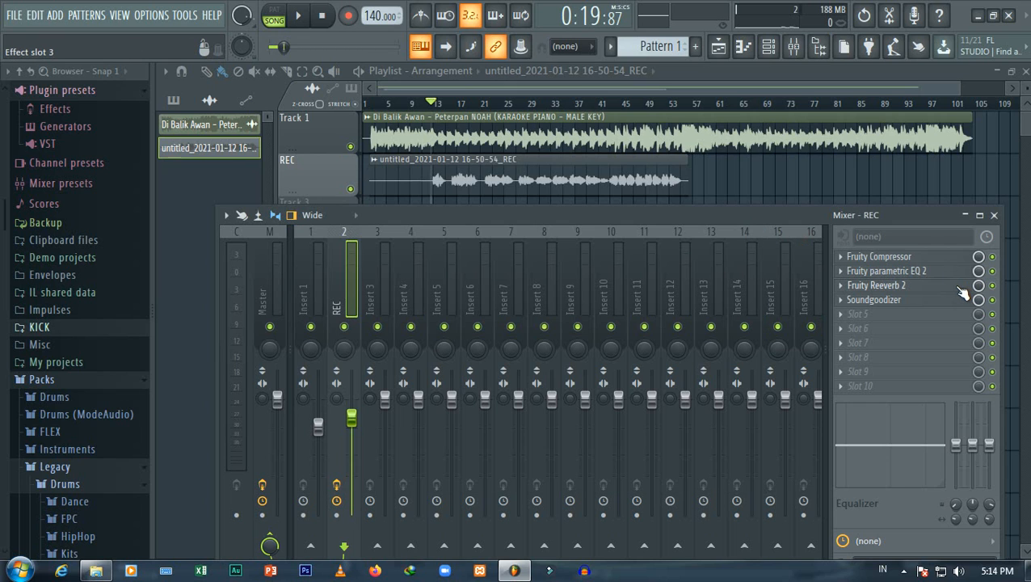
Adjust the low cut of the REC track's Fruity Reeverb 2 and close the plugin.
left_click(907, 286)
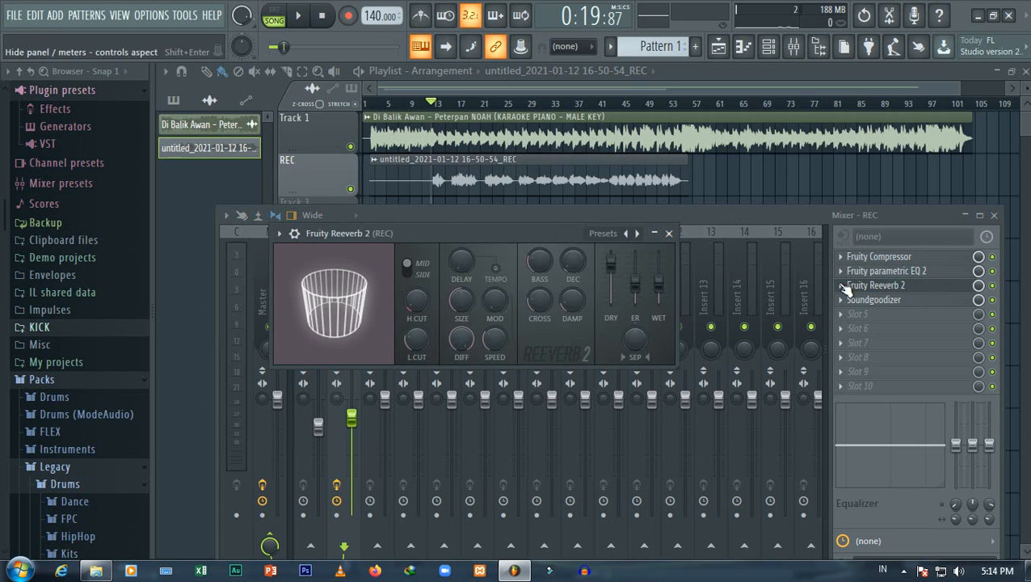
mouse_move(459, 240)
left_mouse_down()
mouse_move(491, 240)
mouse_move(485, 214)
mouse_move(459, 224)
left_mouse_up()
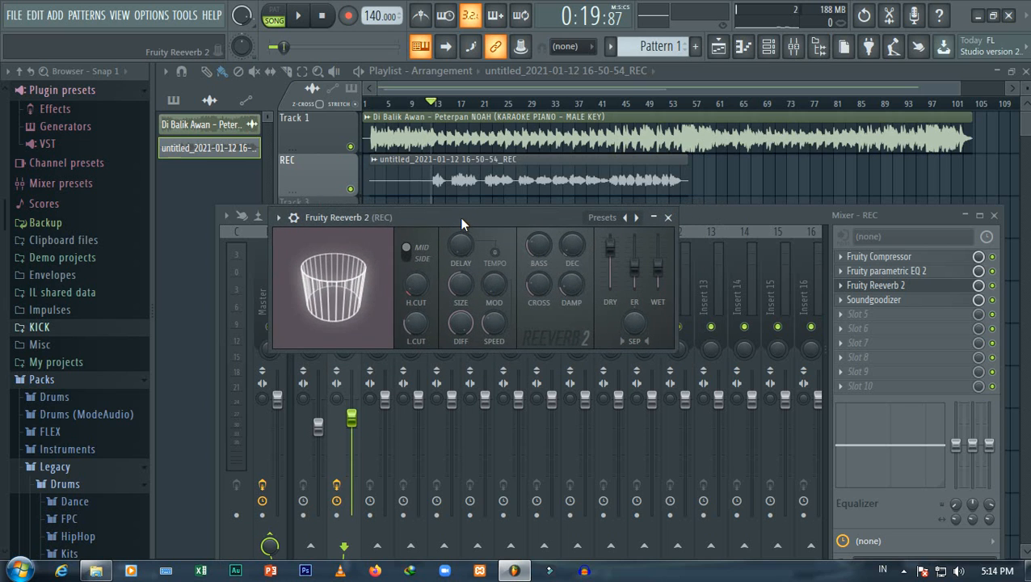
left_click(415, 323)
mouse_move(415, 323)
left_mouse_down()
mouse_move(415, 338)
mouse_move(418, 308)
left_mouse_up()
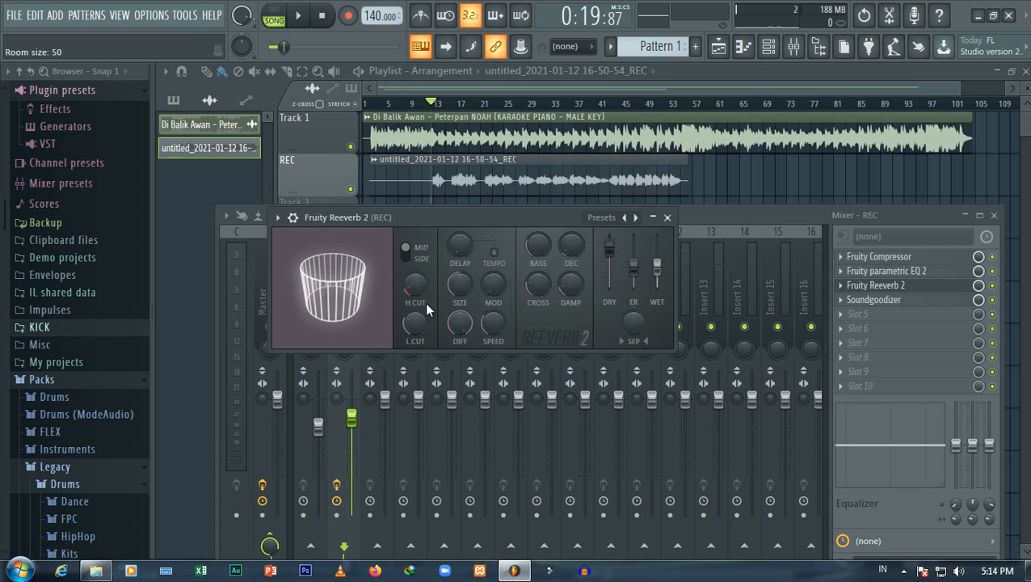
left_click(666, 217)
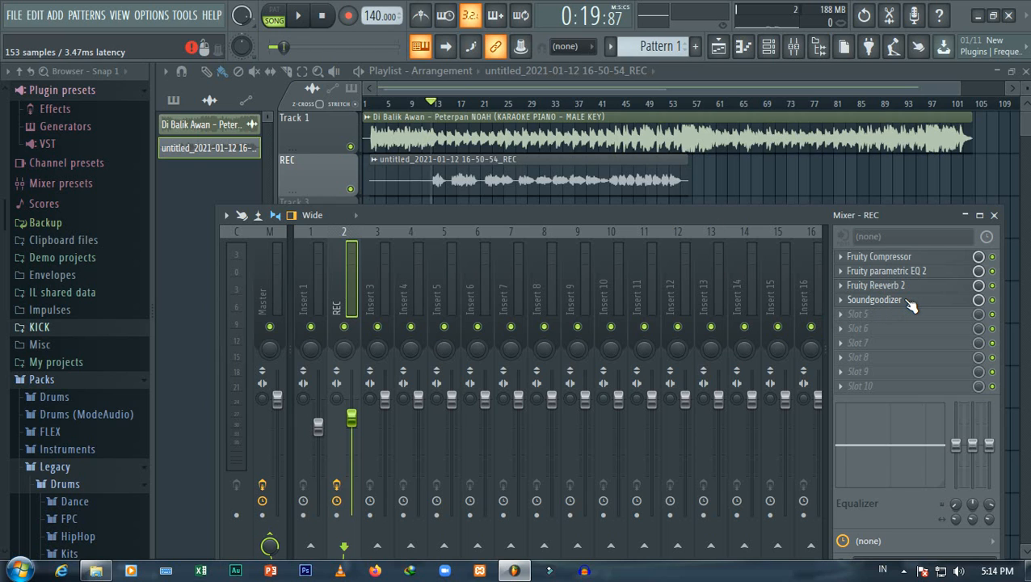
Look through the plugins available to replace Soundgoodizer in the REC track's fourth effect slot.
left_click(842, 301)
mouse_move(858, 199)
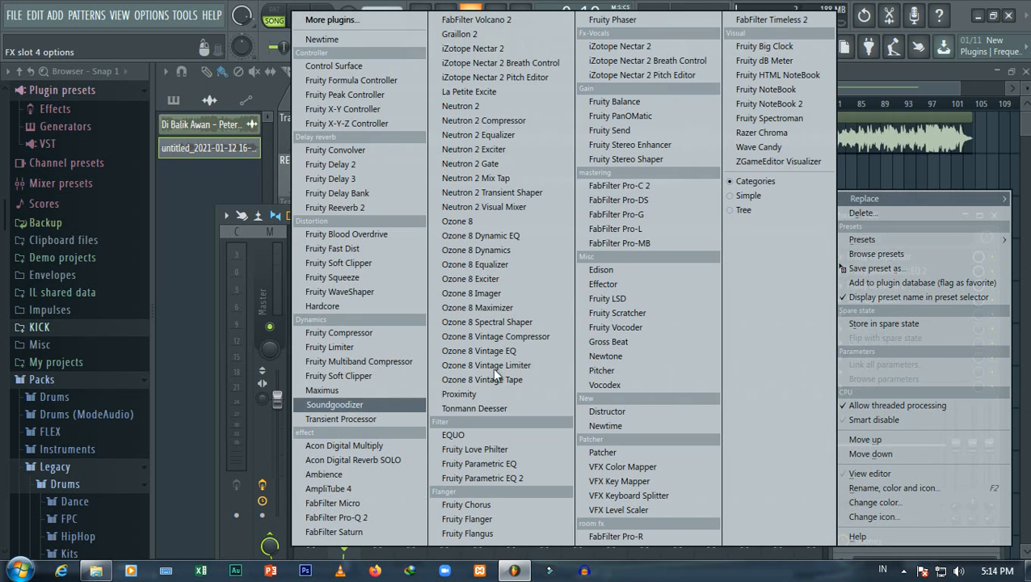
left_click(253, 264)
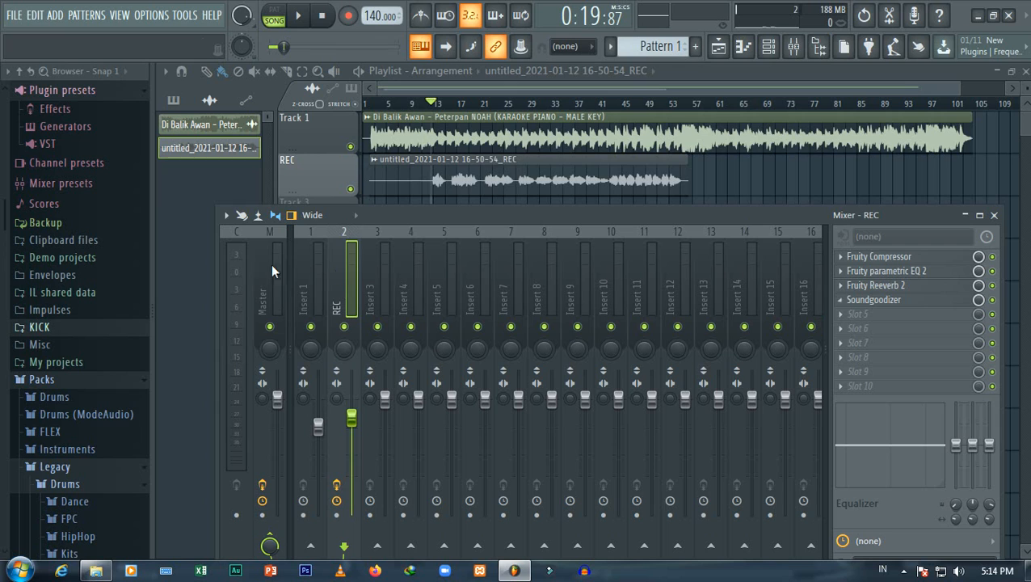
Open the REC track's Soundgoodizer and audition the vocal through it.
left_click(904, 301)
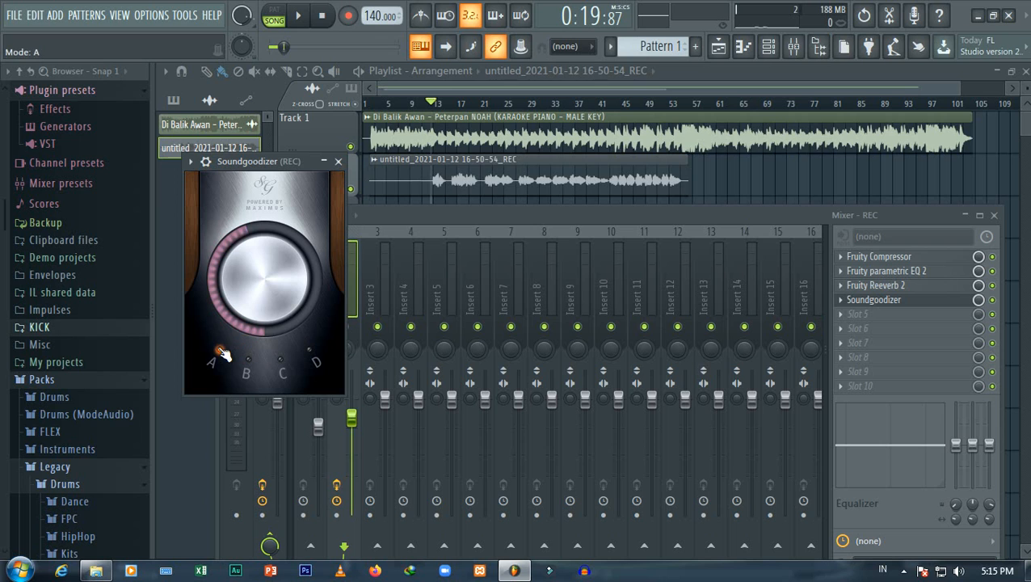
key("space")
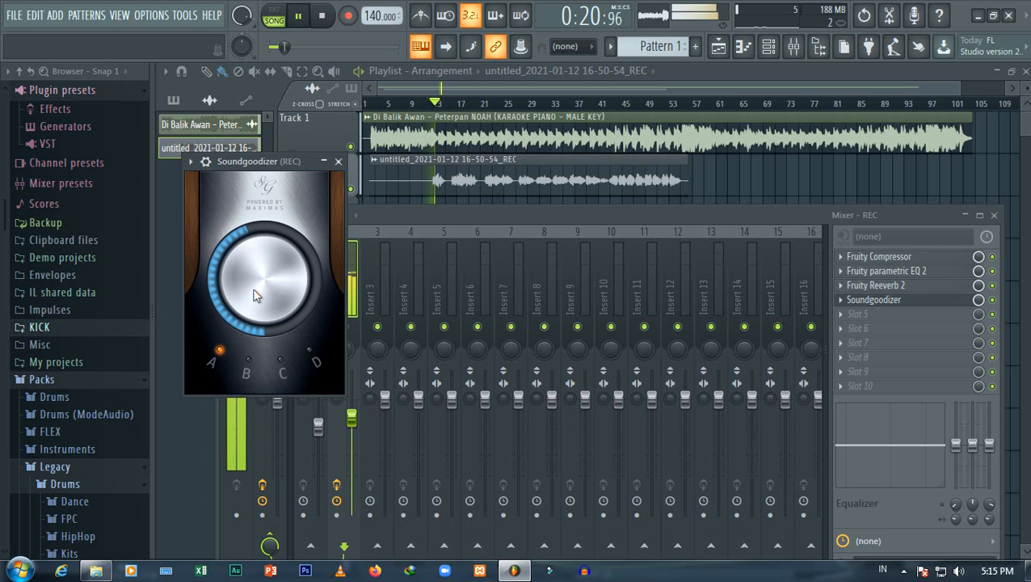
key("space")
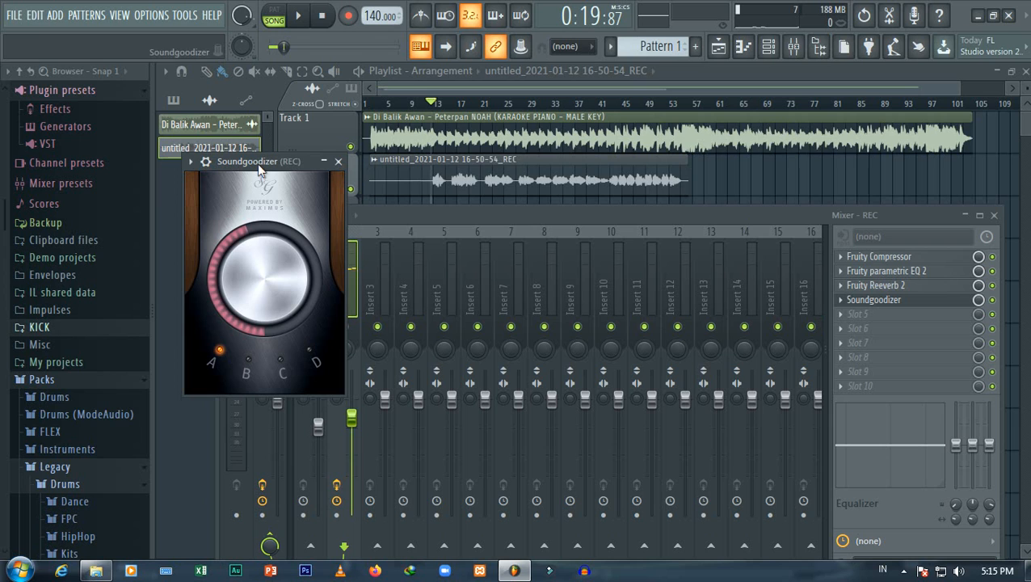
Bypass Soundgoodizer on the REC track and play the song to hear the vocal without it.
left_click(995, 301)
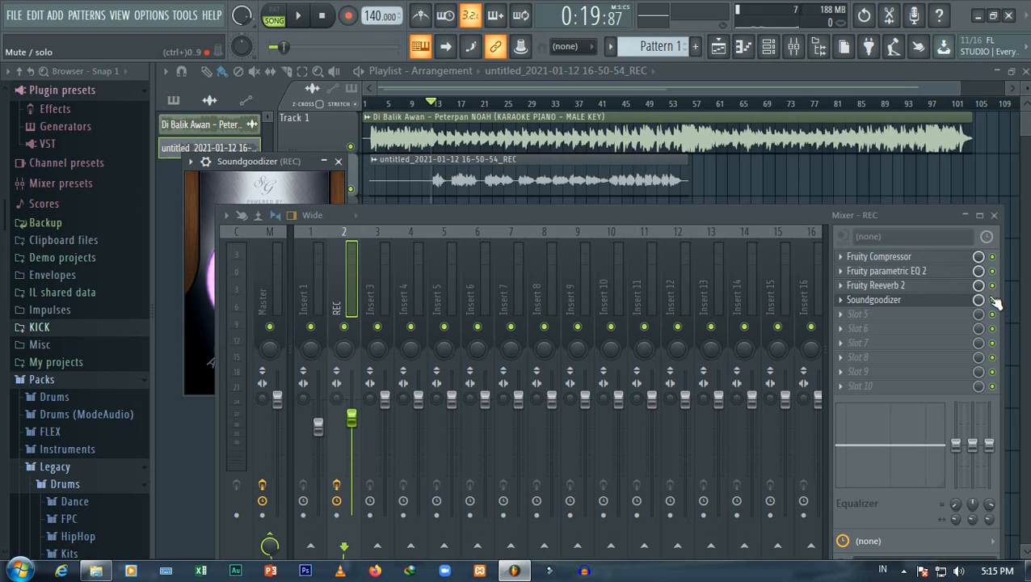
key("space")
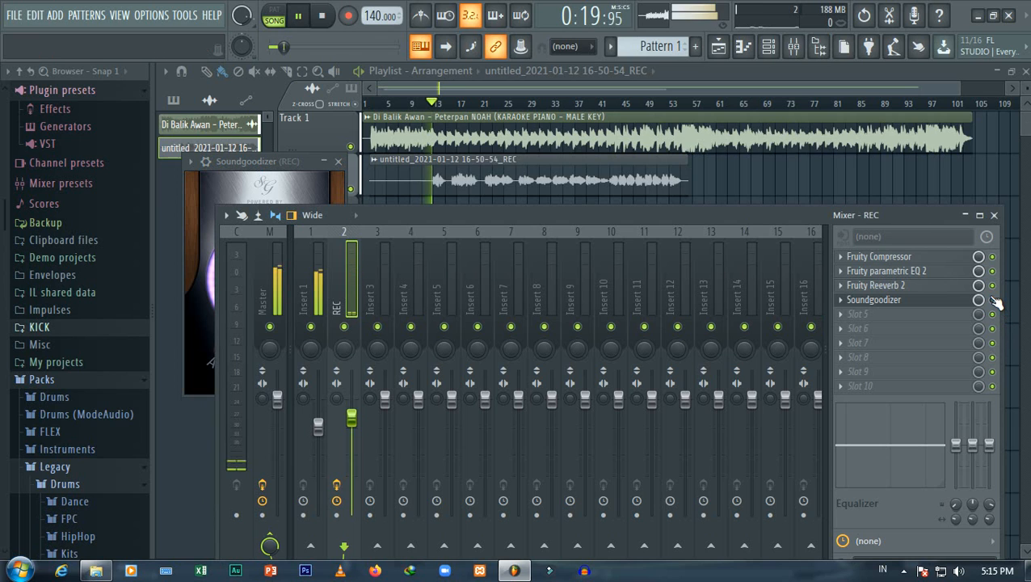
left_click(956, 307)
left_click(956, 306)
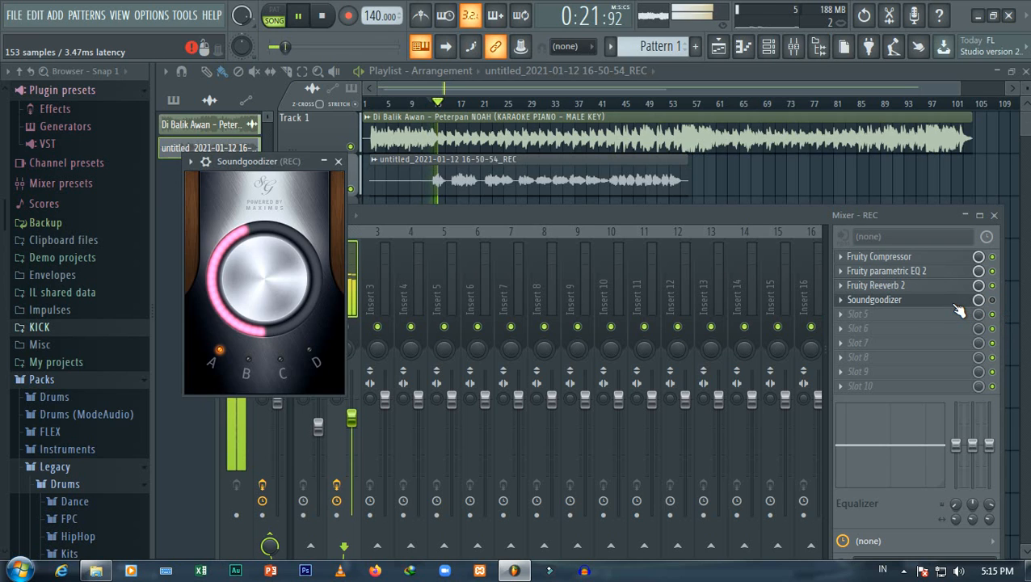
key("space")
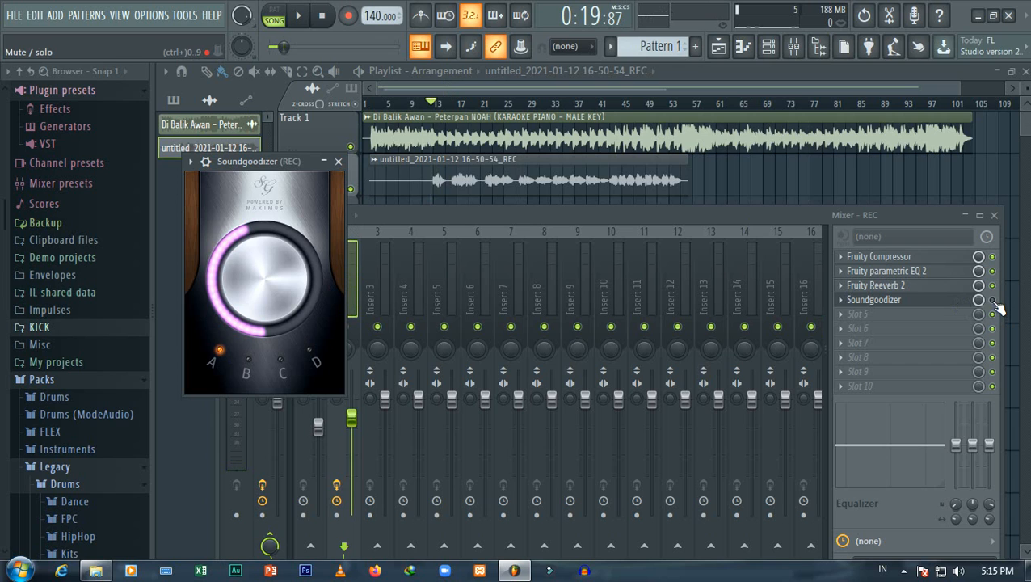
Re-enable Soundgoodizer on the REC track and play the song to hear the processed vocal.
left_click(997, 303)
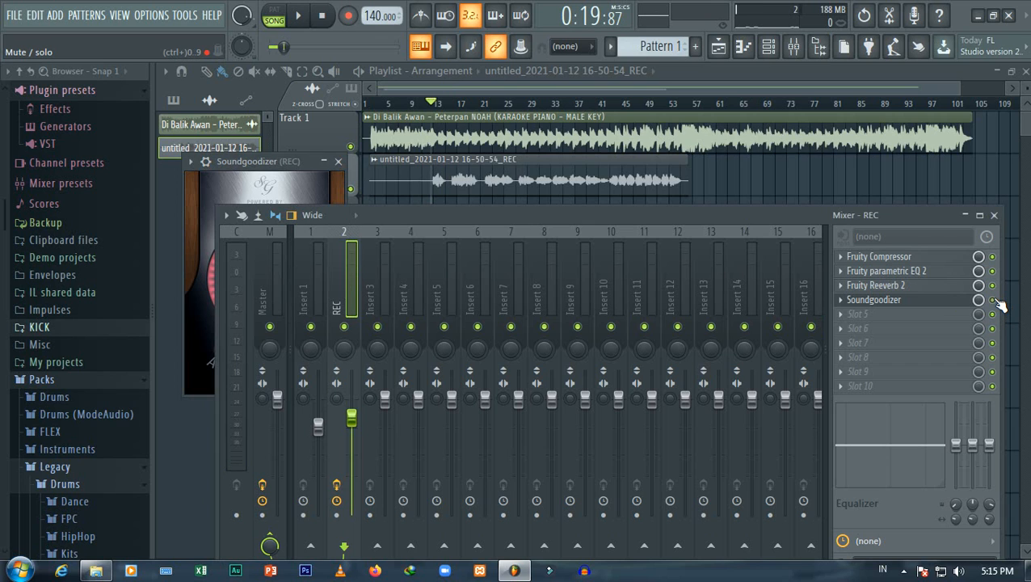
key("space")
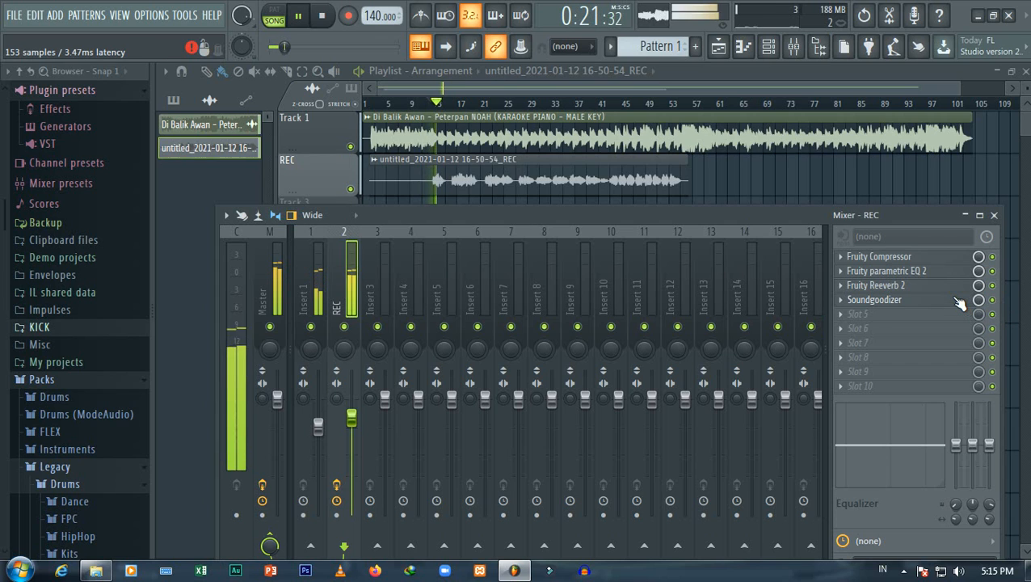
left_click(959, 302)
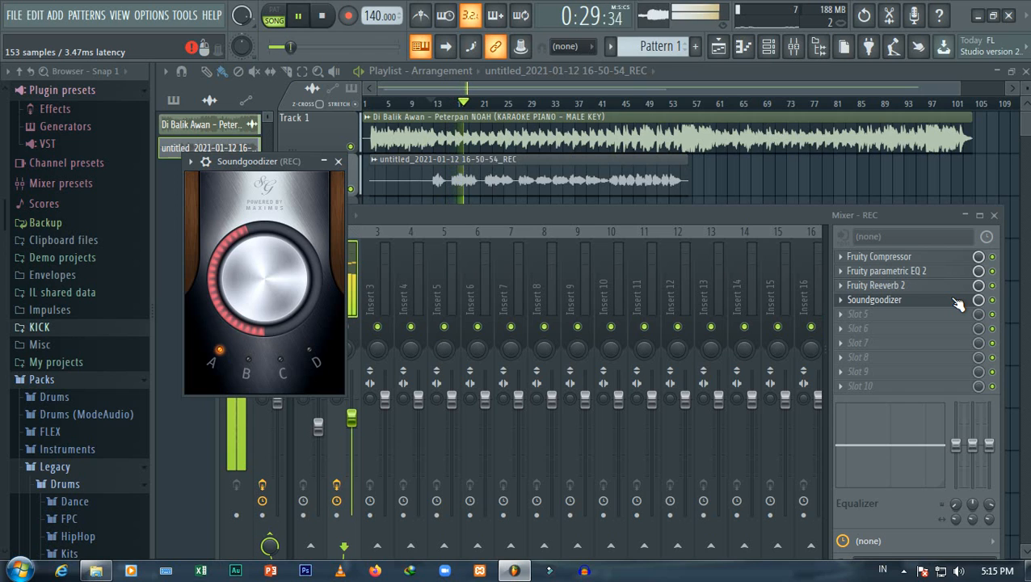
left_click(576, 207)
key("space")
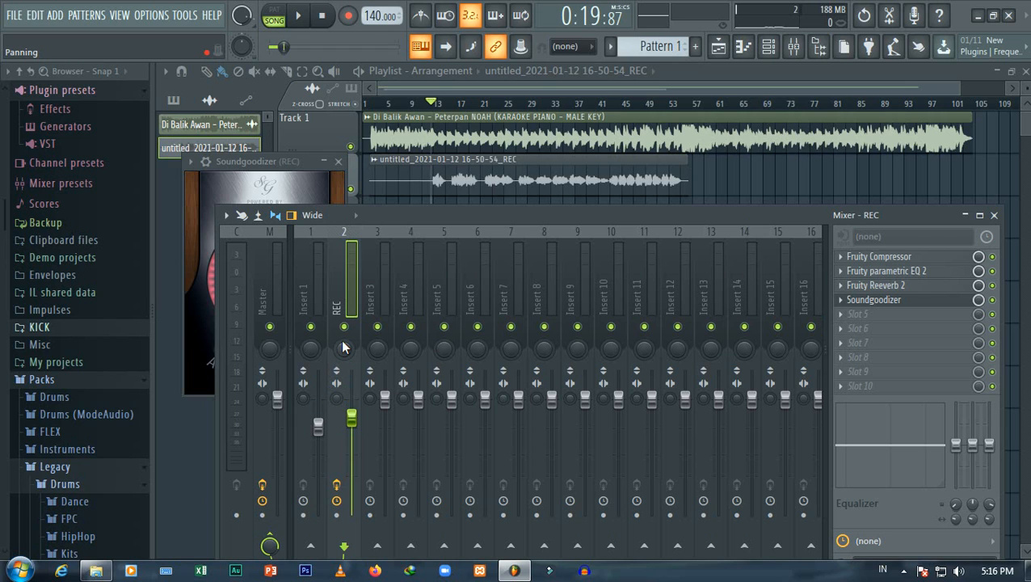
Set the REC track's stereo separation to 62% merged and audition the vocal.
mouse_move(345, 349)
left_mouse_down()
mouse_move(345, 315)
mouse_move(343, 349)
left_mouse_up()
left_click_drag(337, 398, 337, 392)
left_click_drag(337, 392, 336, 397)
key("space")
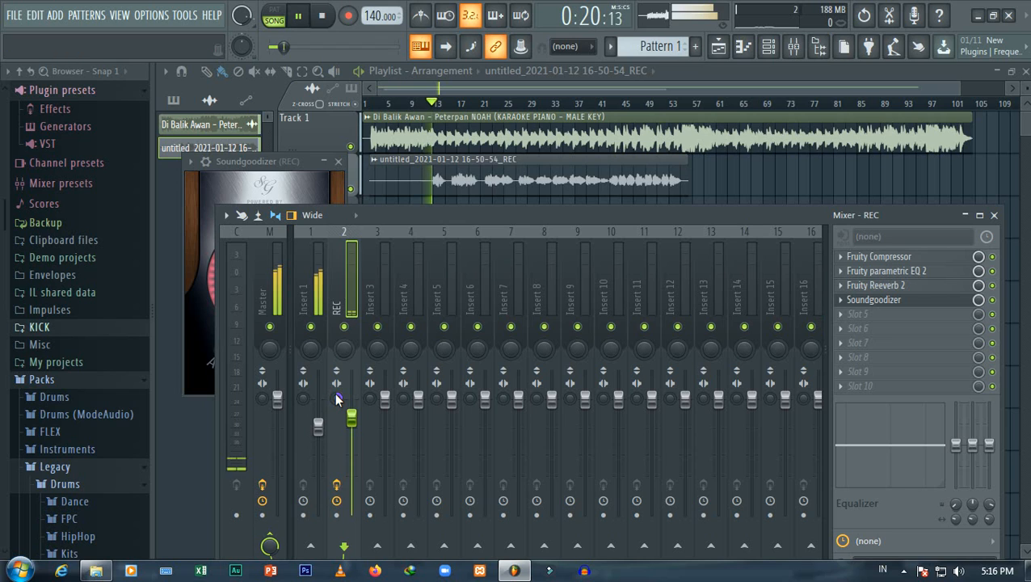
left_click(336, 394)
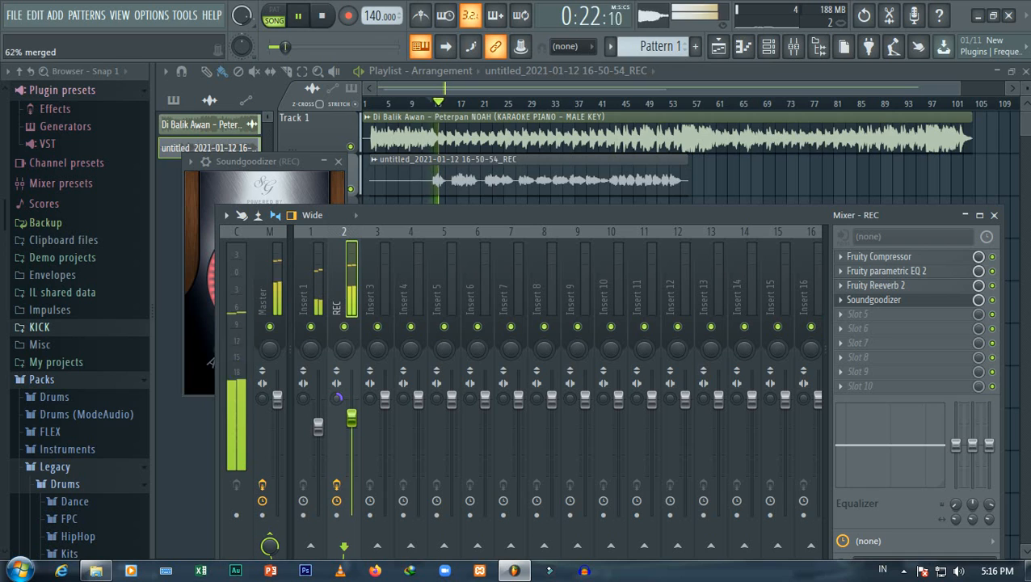
key("space")
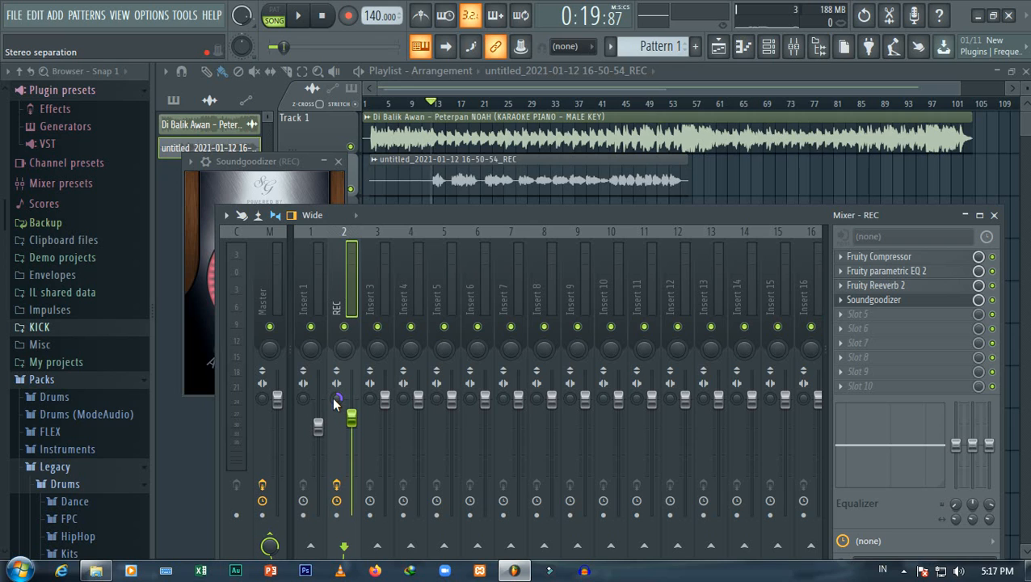
Turn the REC track's stereo separation back to its centre position and play the song to compare.
left_click_drag(338, 396, 338, 386)
key("space")
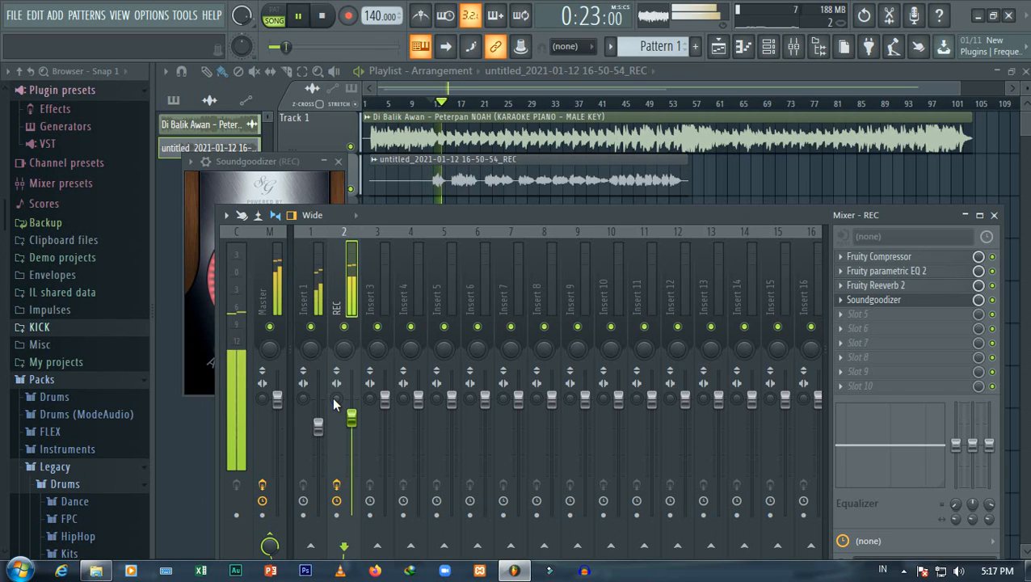
key("space")
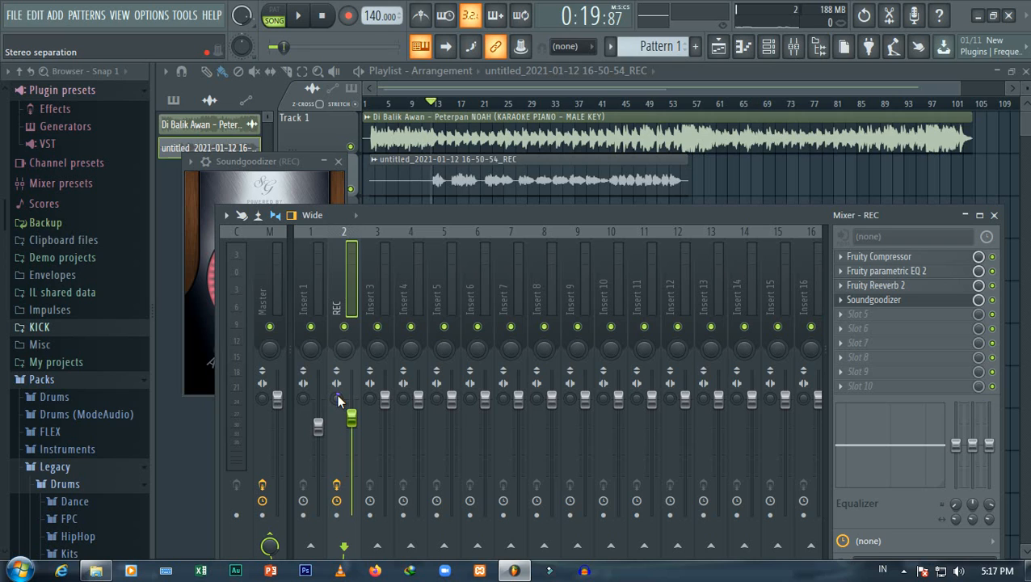
Readjust the REC track's stereo separation toward merged and audition the result.
left_click_drag(336, 394, 336, 408)
left_click_drag(337, 398, 337, 402)
left_click_drag(336, 394, 336, 393)
key("space")
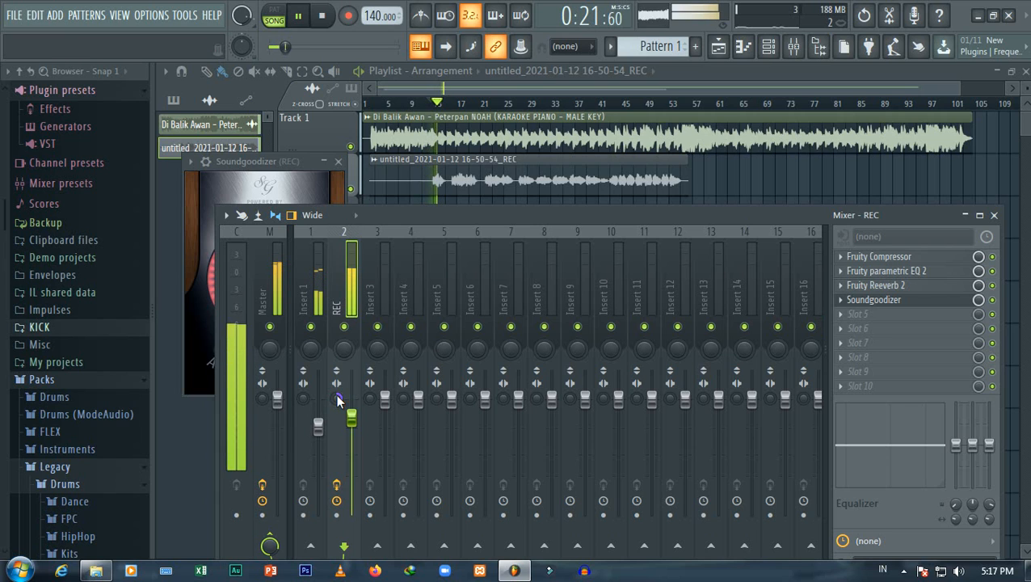
key("space")
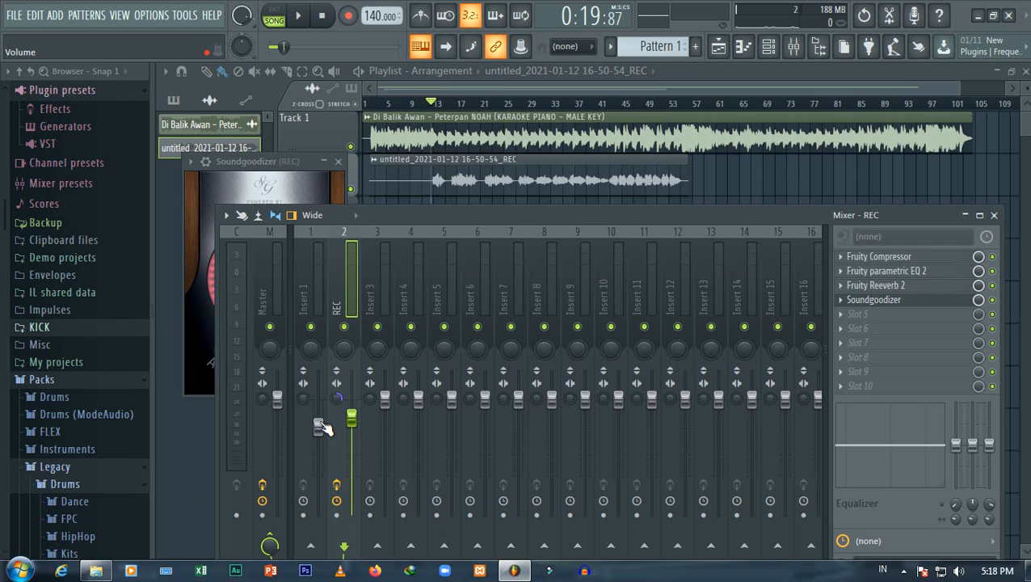
Play the song from the vocal's entry to check the vocal against the backing track.
key("space")
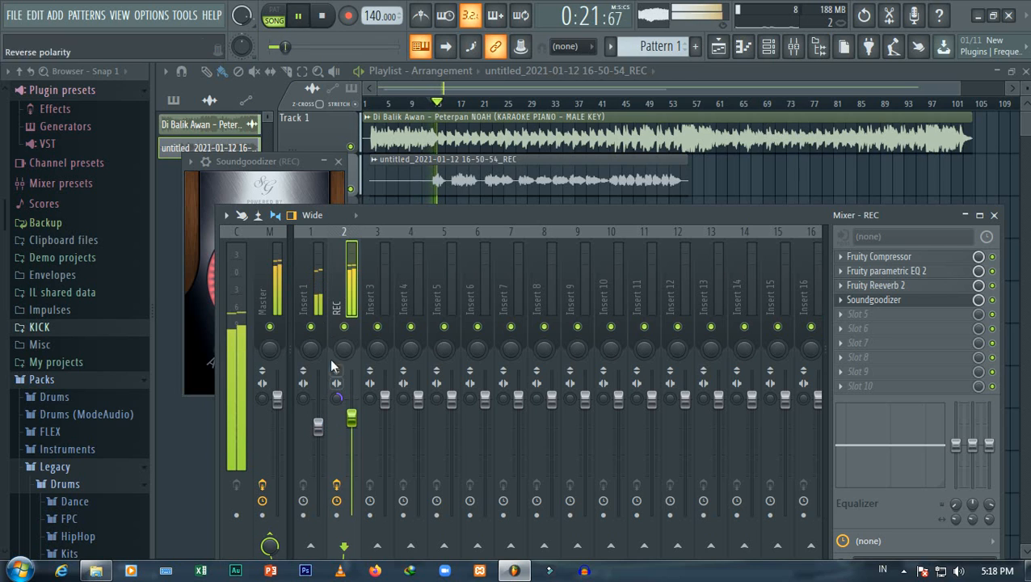
key("space")
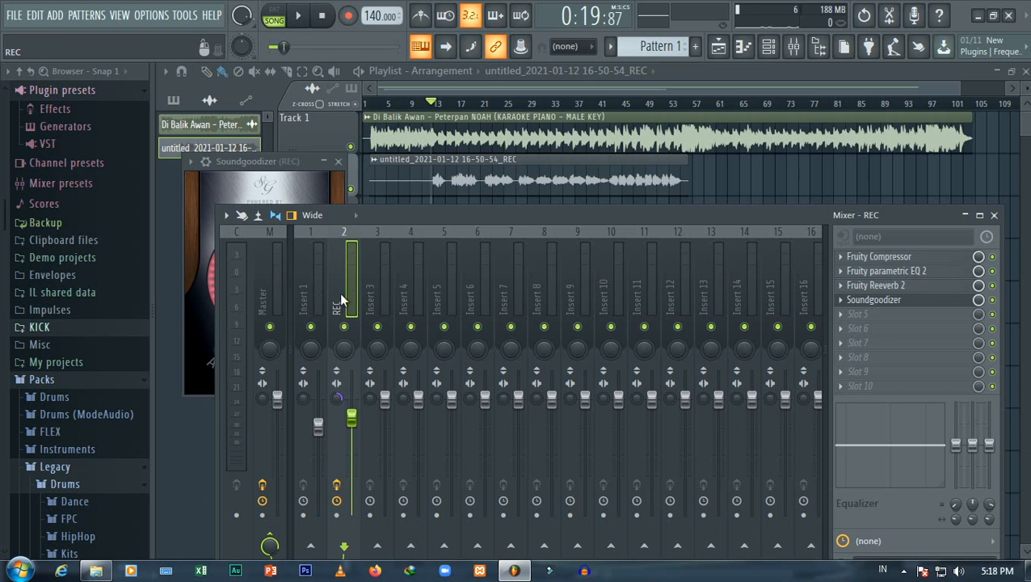
key("space")
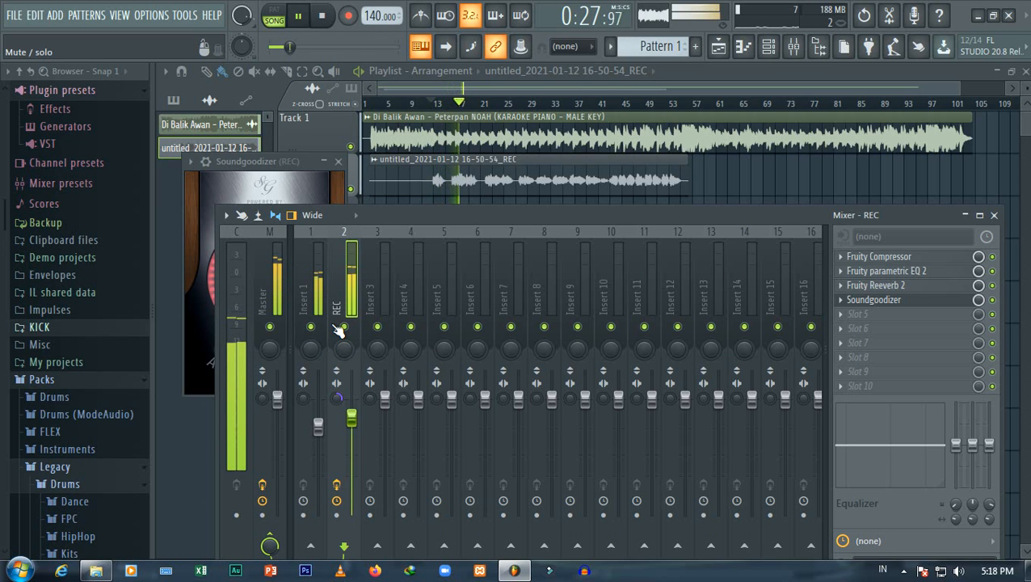
key("space")
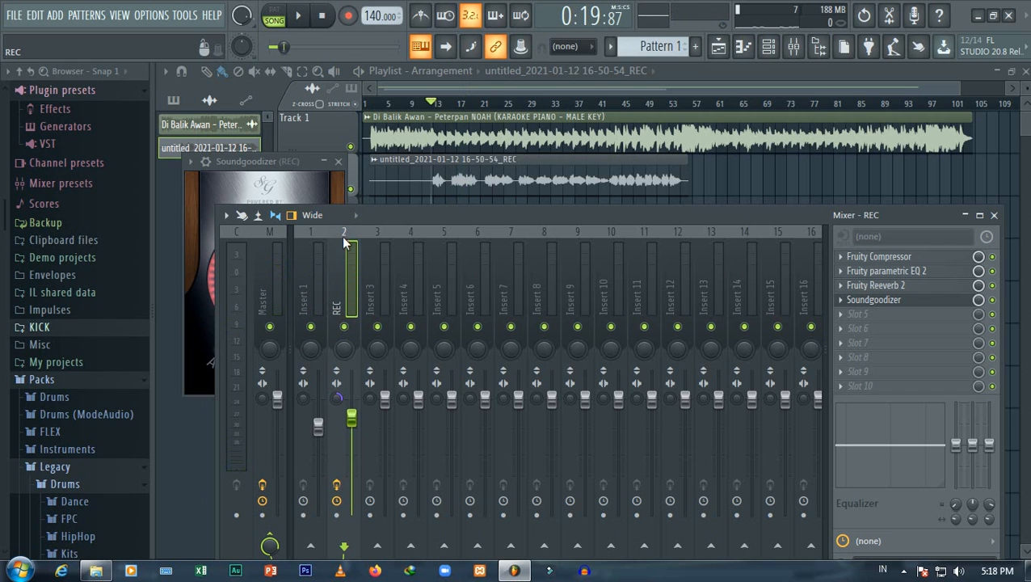
Select the Master mixer track and open its Fruity Multiband Compressor.
left_click(303, 280)
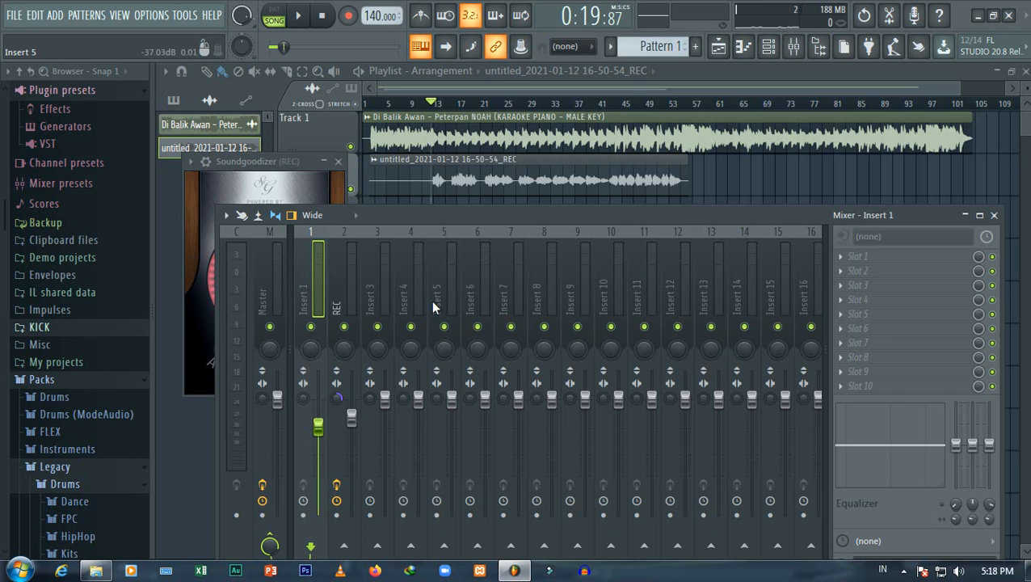
left_click(277, 262)
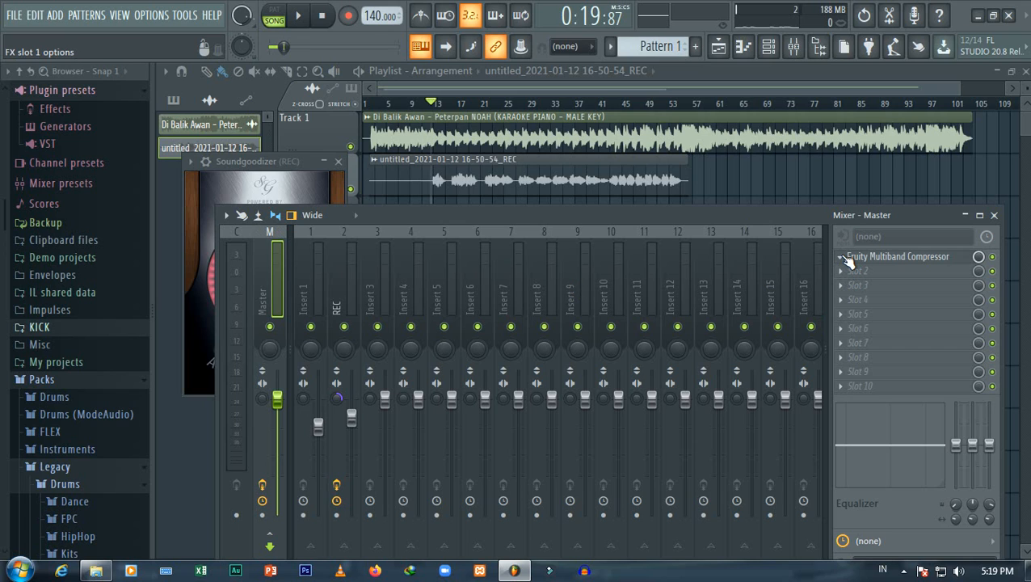
left_click(884, 258)
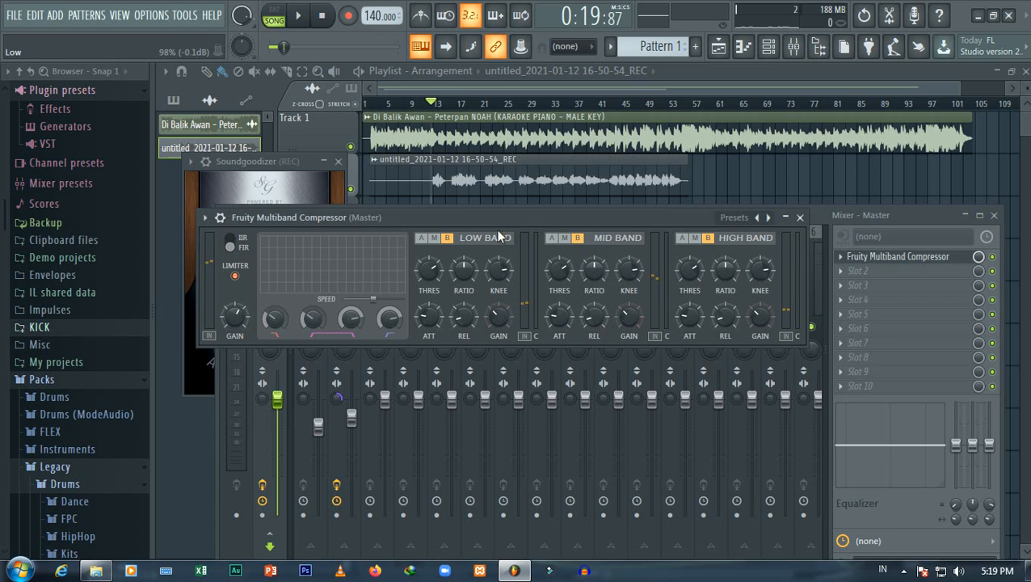
left_click_drag(495, 220, 515, 226)
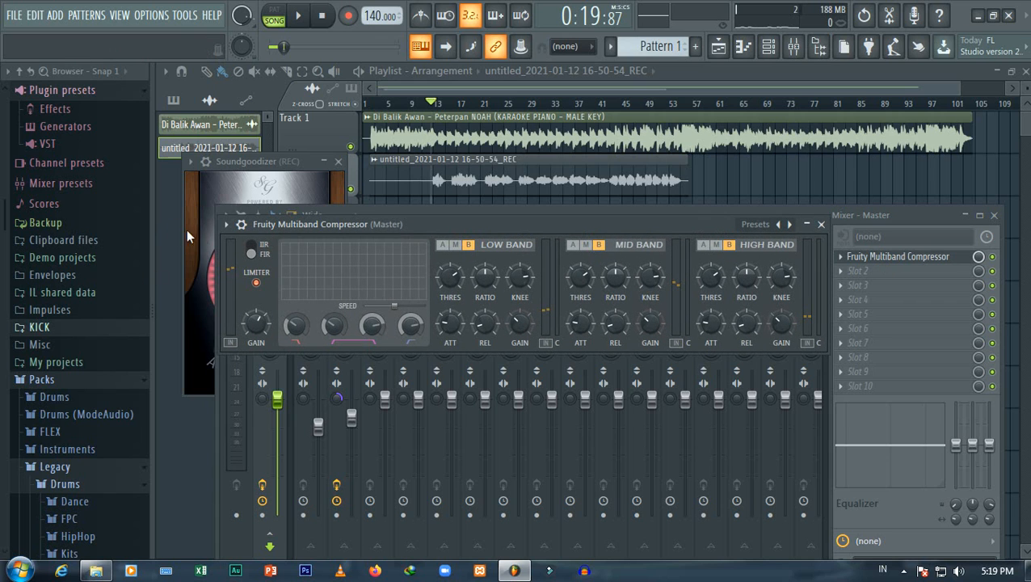
Load the Mastering 2.4dB preset in the Master track's Fruity Multiband Compressor.
left_click(227, 224)
left_click(457, 223)
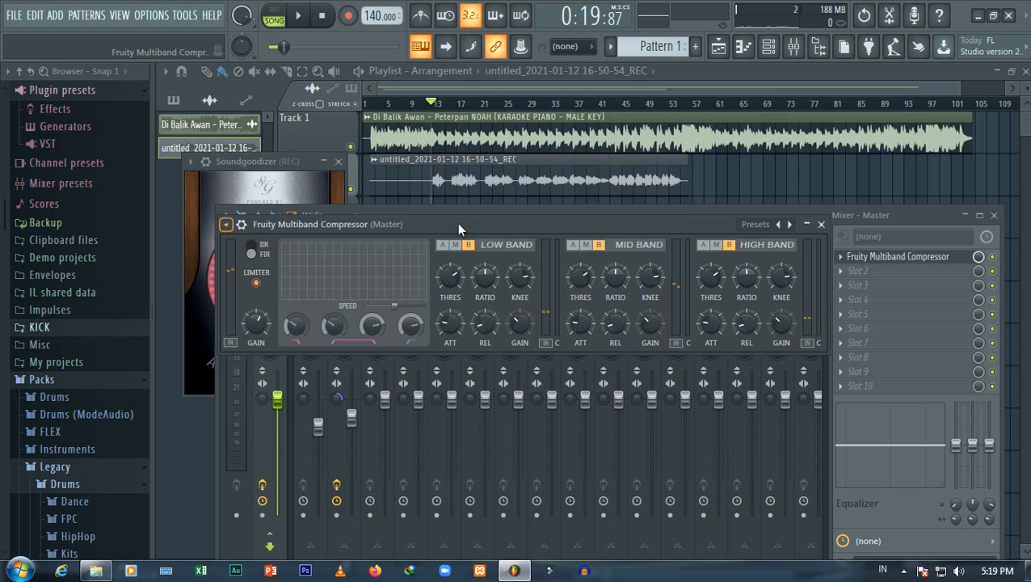
left_click(227, 225)
mouse_move(267, 259)
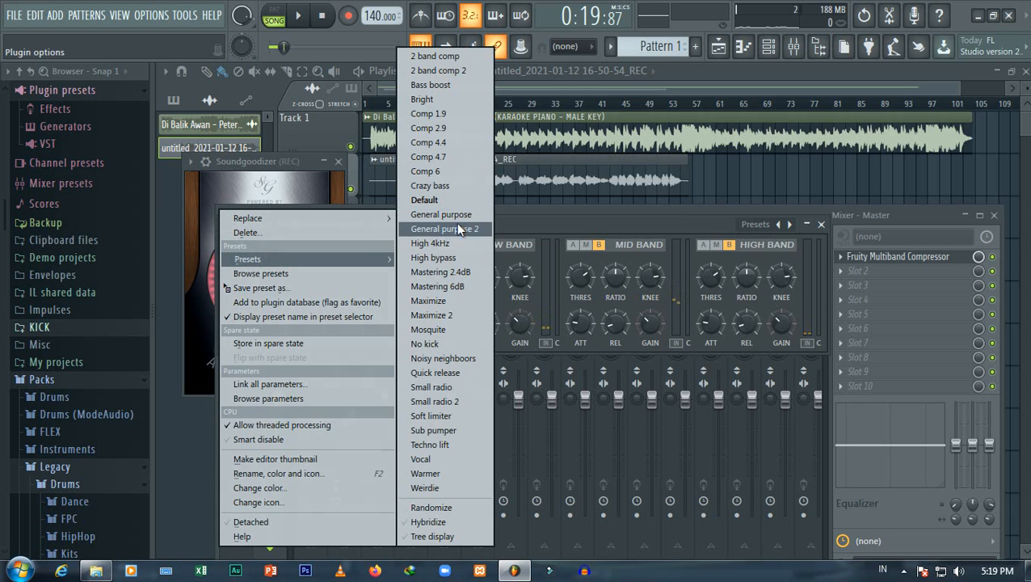
left_click(440, 273)
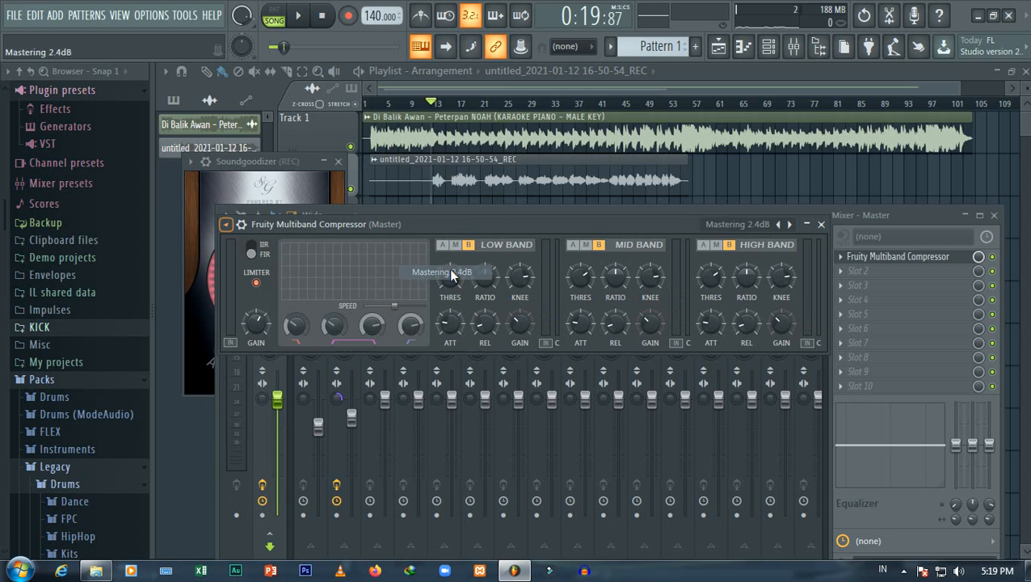
Close the Fruity Multiband Compressor and Soundgoodizer windows and audition the mastered mix from the vocal's entry.
left_click(820, 225)
key("space")
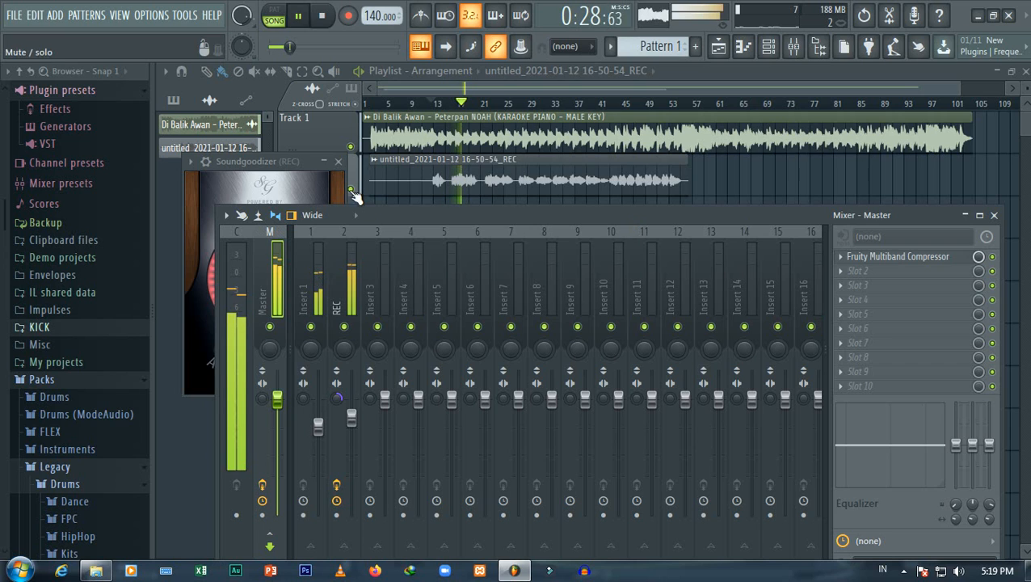
left_click(338, 161)
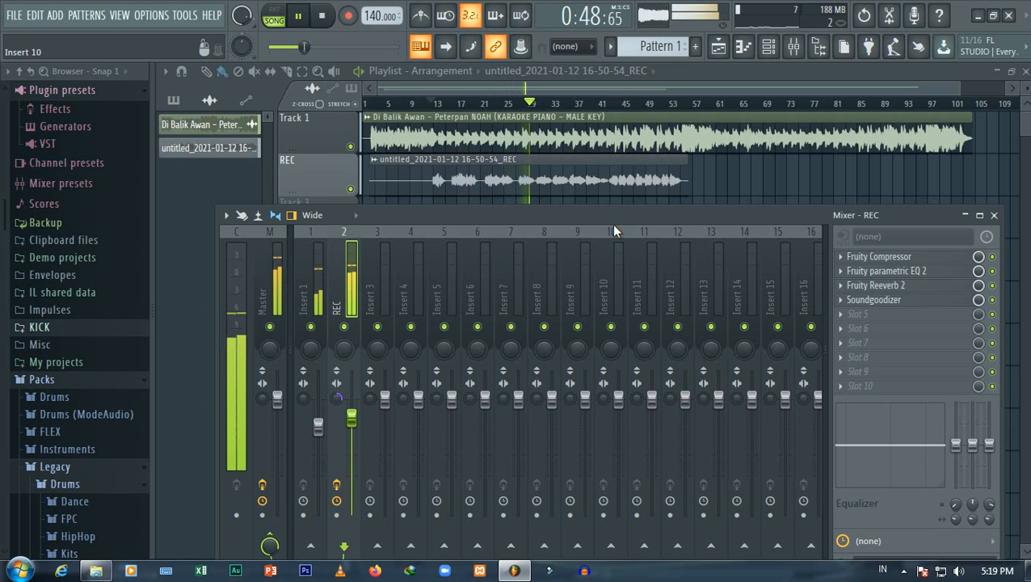
key("space")
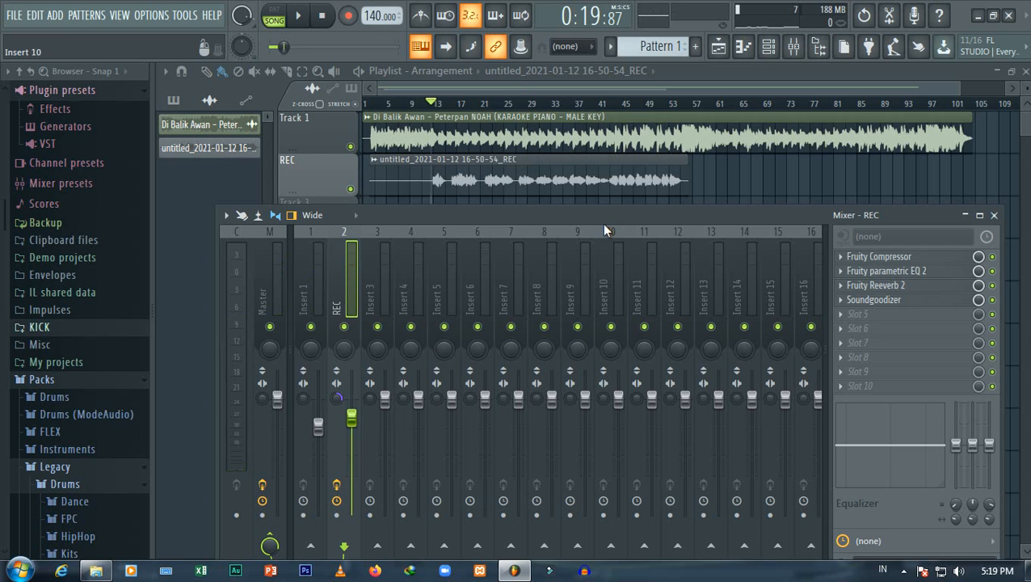
Examine the export formats available for the finished song.
left_click(14, 15)
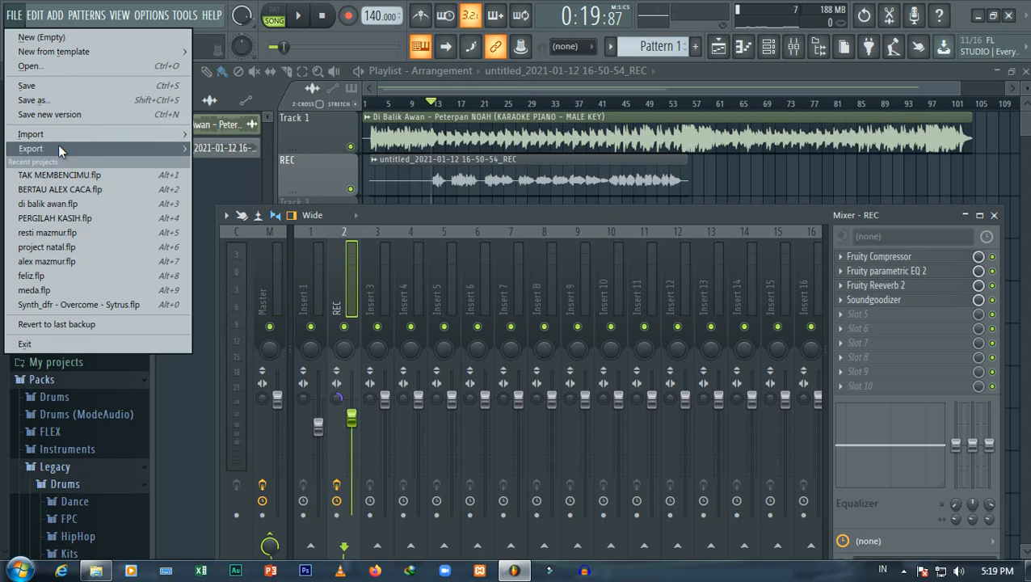
mouse_move(58, 146)
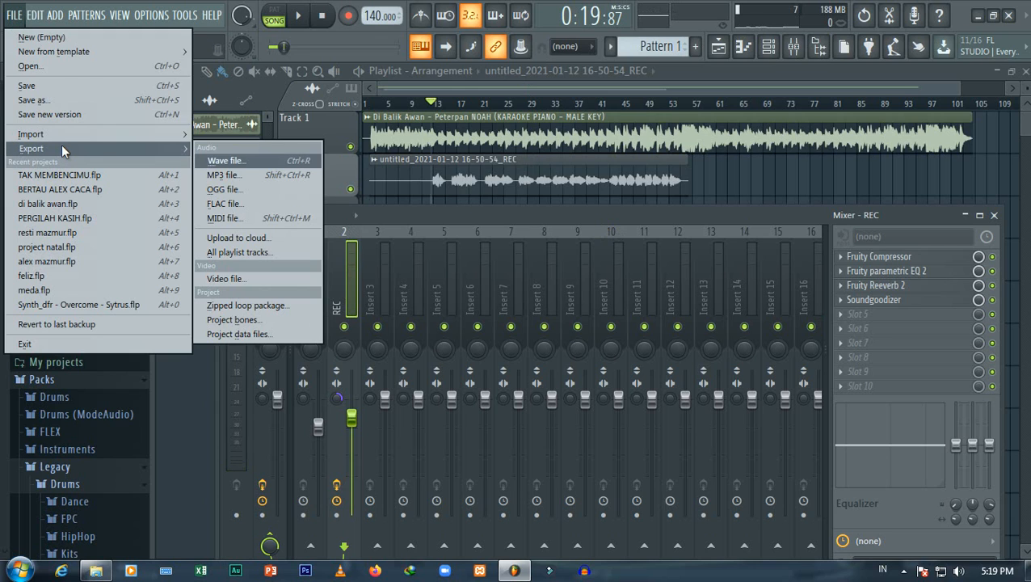
left_click(417, 215)
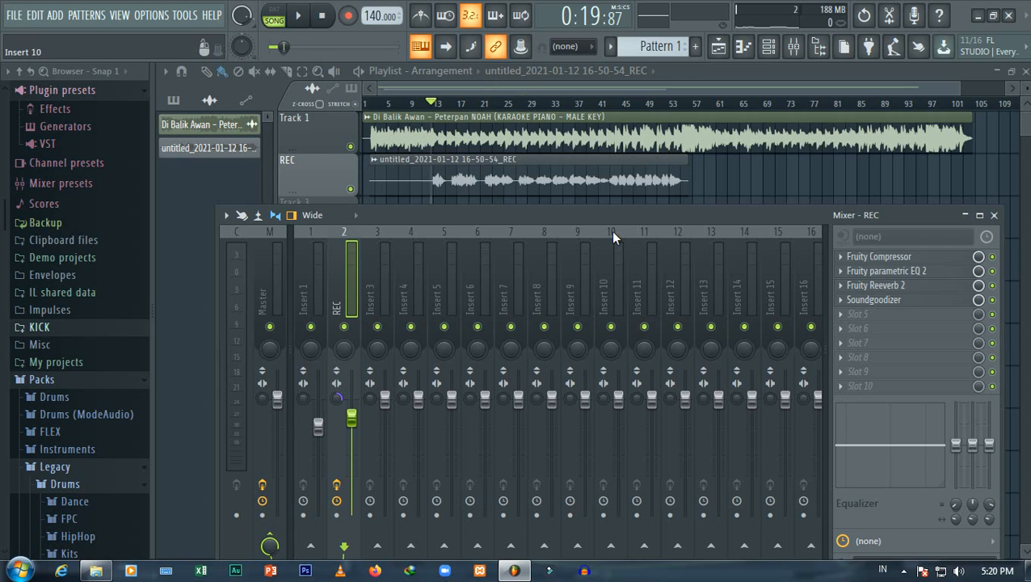
Close the mixer and fit the whole arrangement in the playlist view.
mouse_move(634, 218)
left_mouse_down()
mouse_move(645, 200)
mouse_move(633, 213)
left_mouse_up()
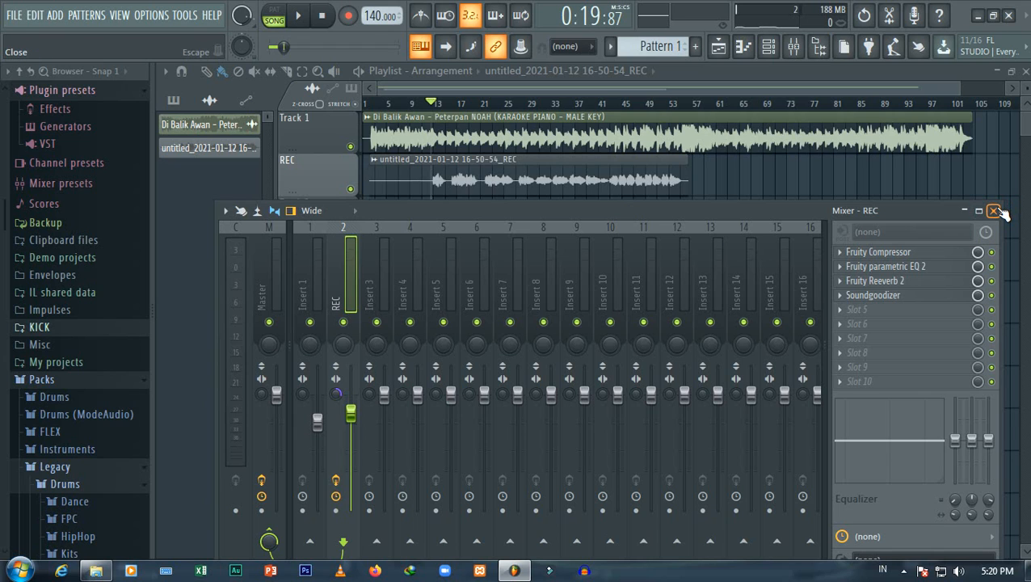
left_click(994, 211)
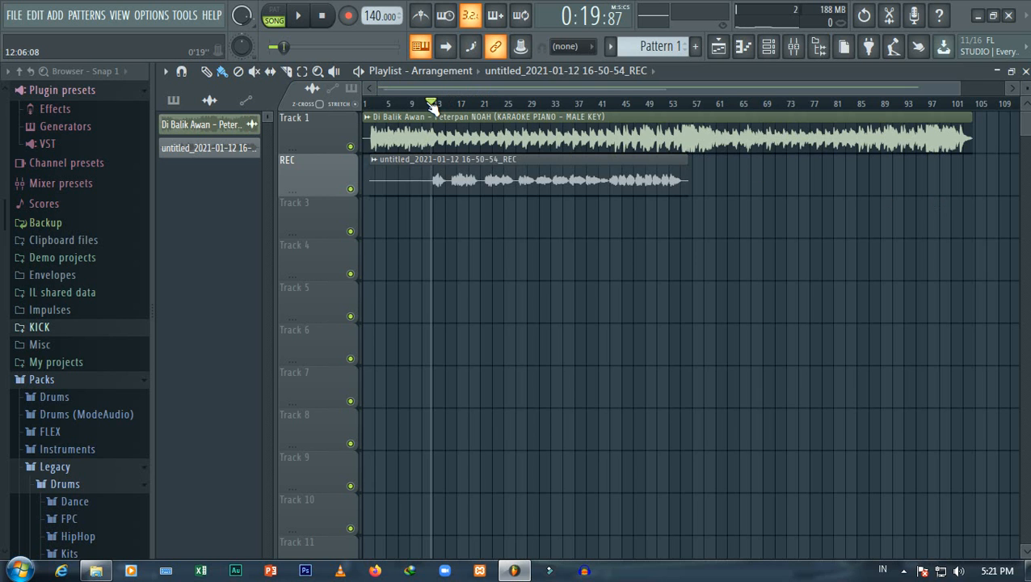
scroll(432, 108, "up", 6)
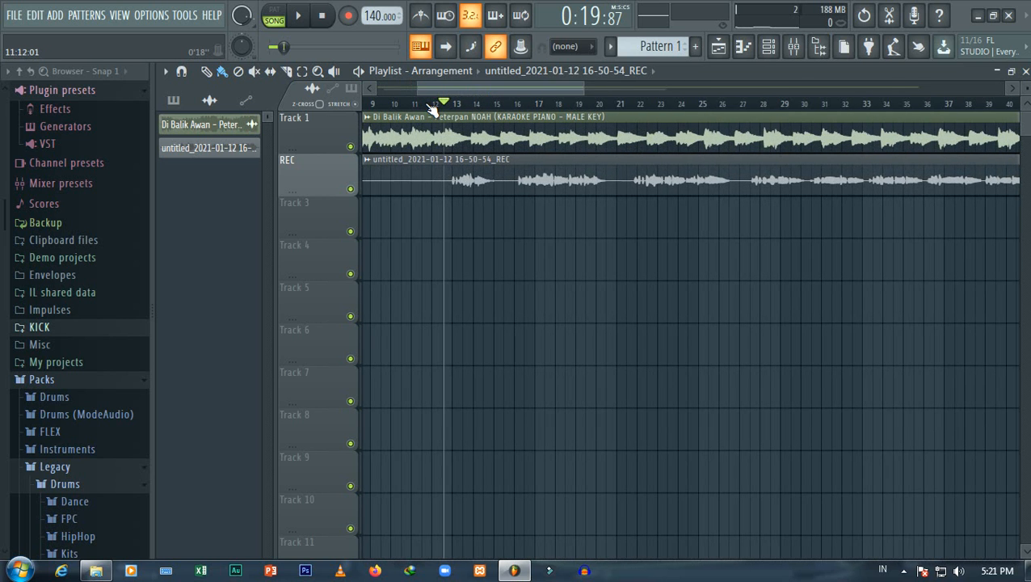
scroll(431, 107, "down", 5)
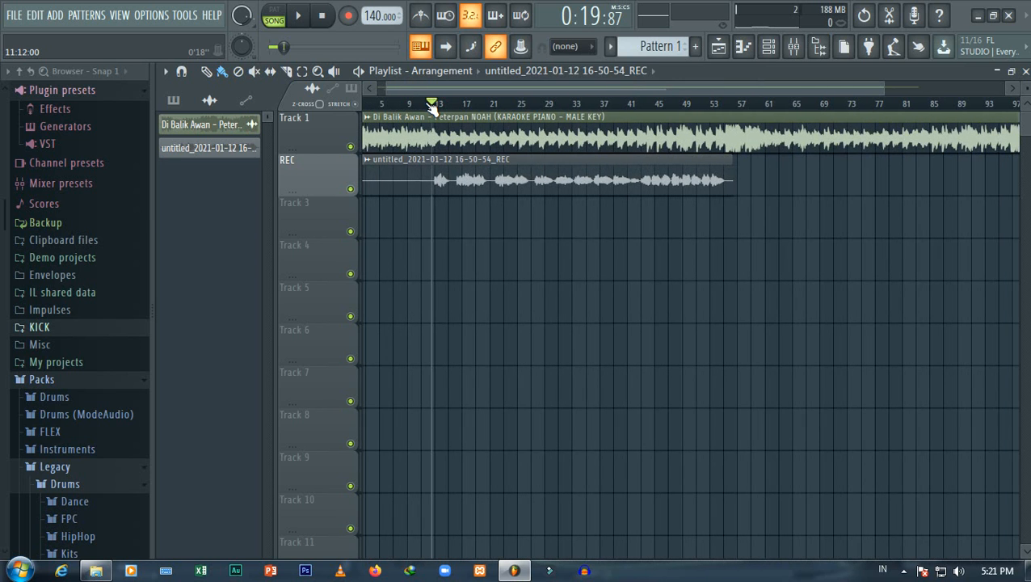
scroll(432, 107, "down", 1)
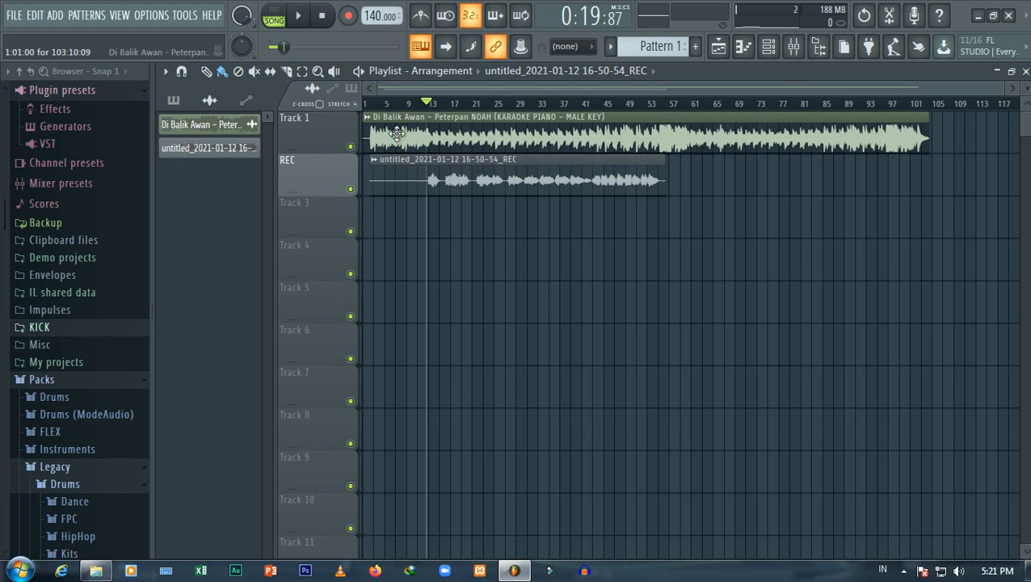
left_click(793, 46)
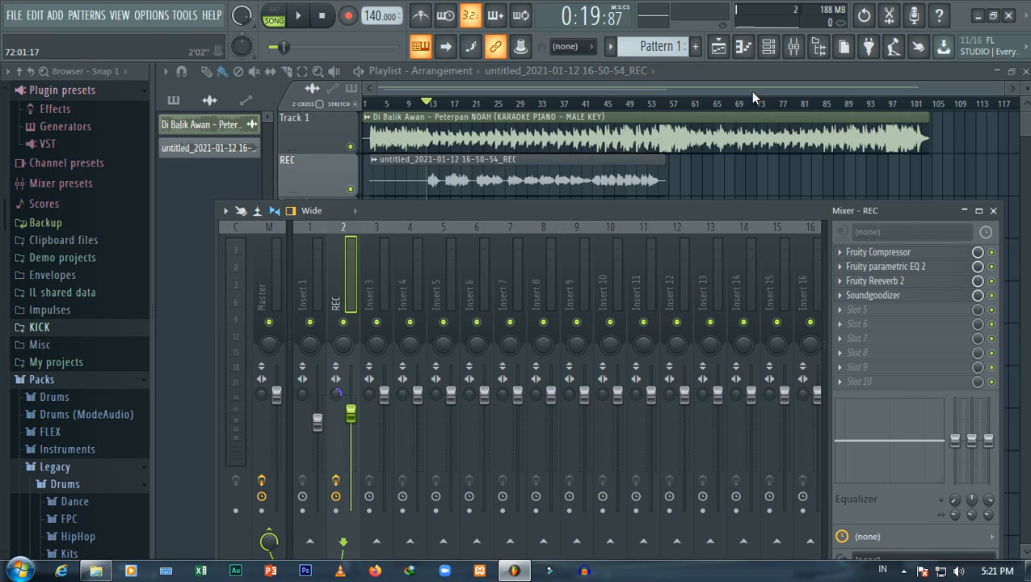
key("F9")
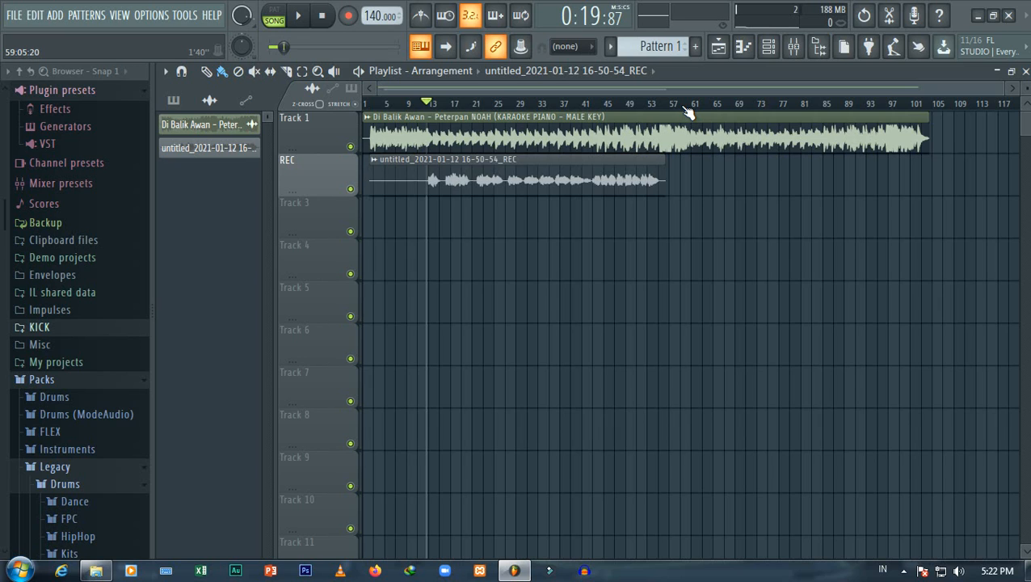
left_click(421, 105)
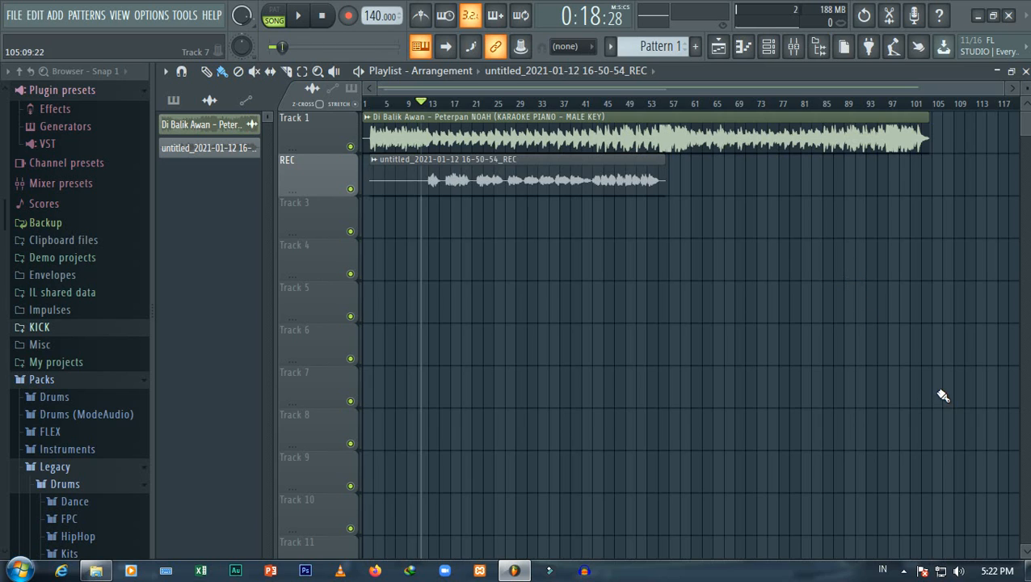
left_click(903, 571)
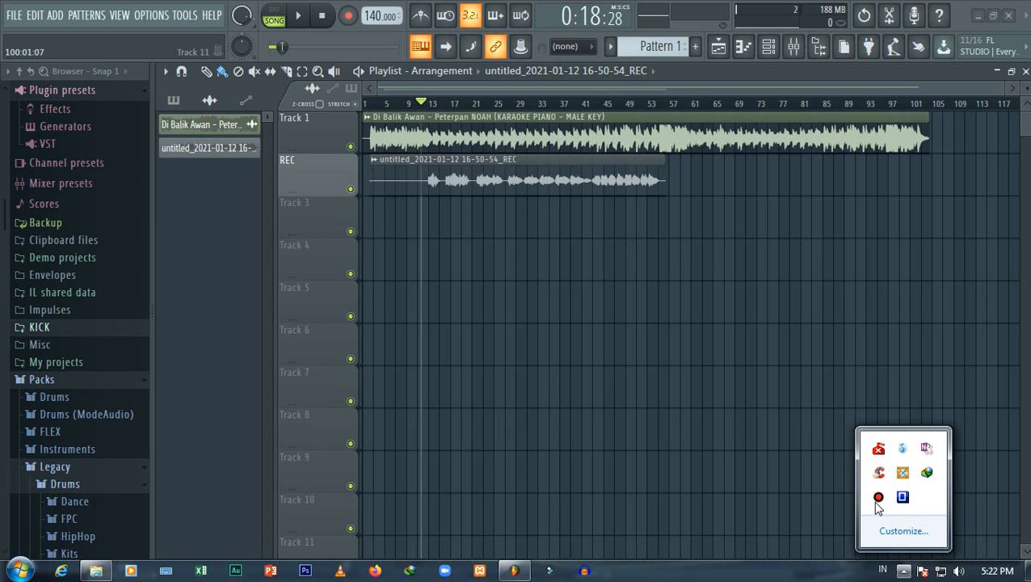